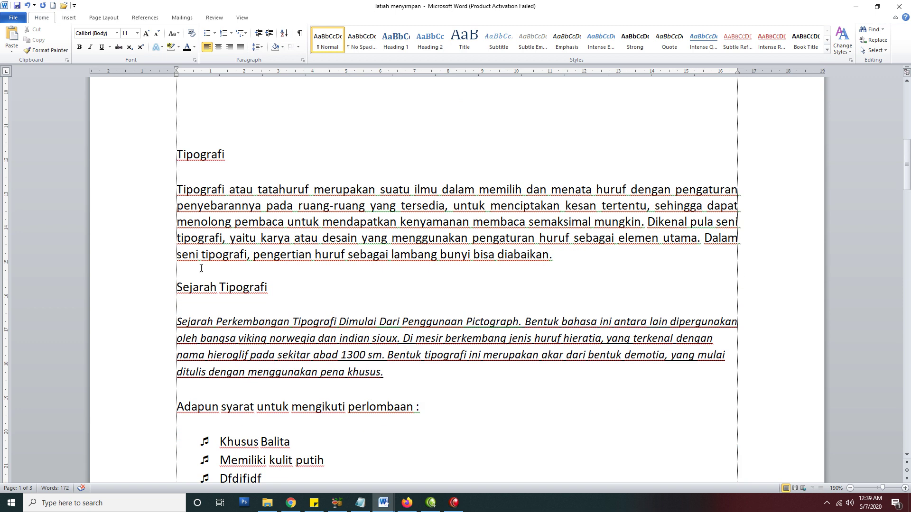
- Select the whole body paragraph under the Tipografi heading and set its line spacing to 2.0
left_click(155, 196)
left_click(155, 212)
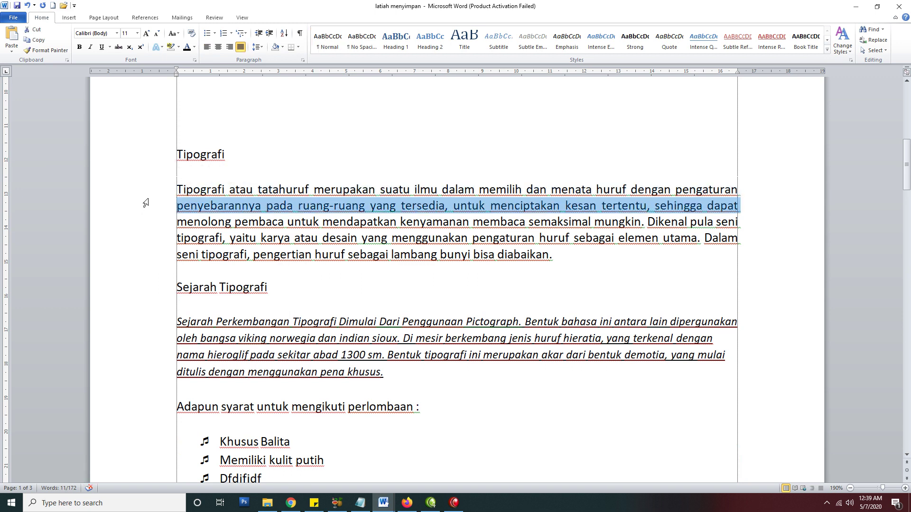
left_click(146, 191)
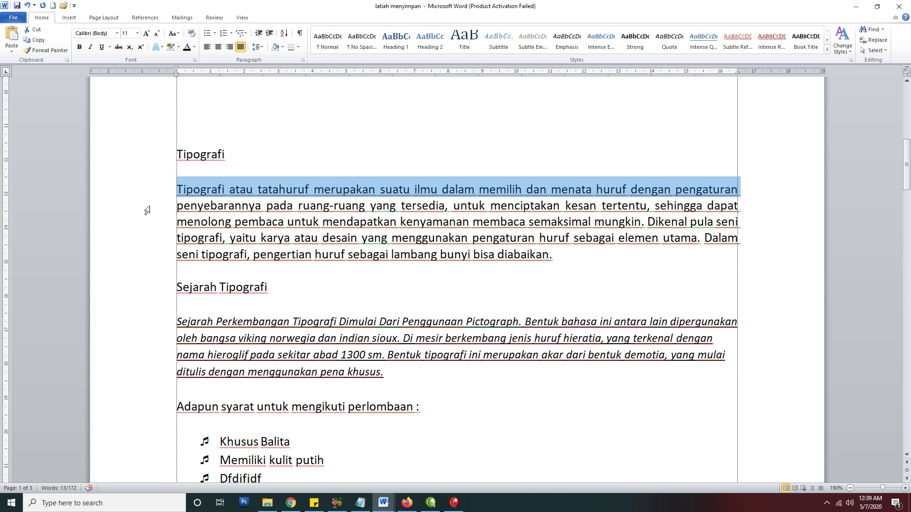
left_click(147, 210)
left_click(144, 196)
left_click_drag(145, 196, 139, 251)
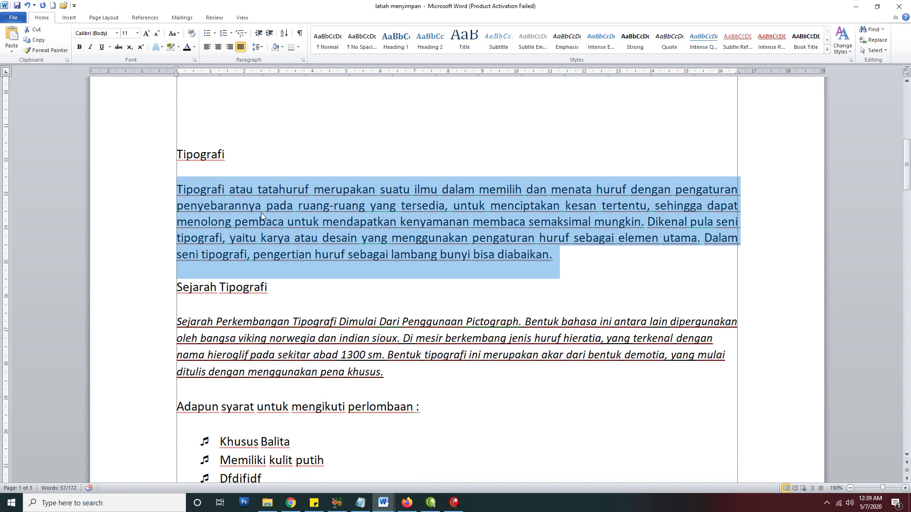
left_click(257, 47)
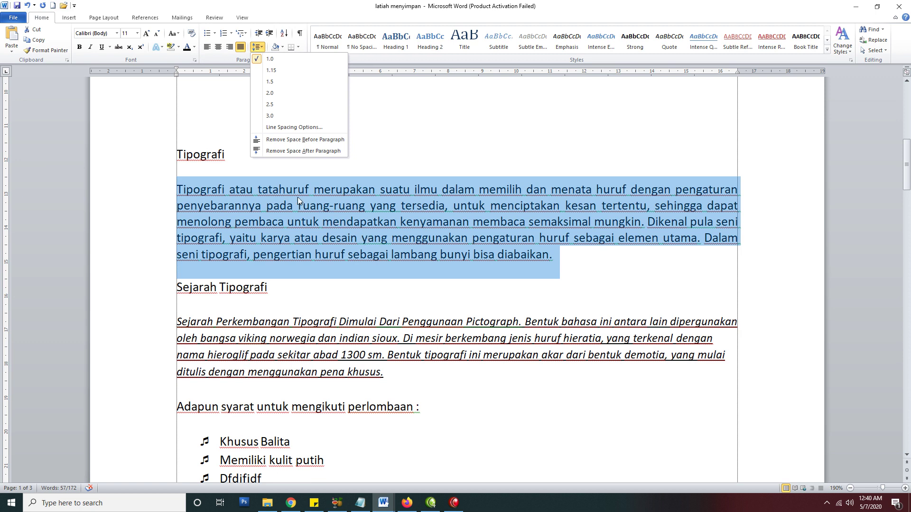
left_click(271, 93)
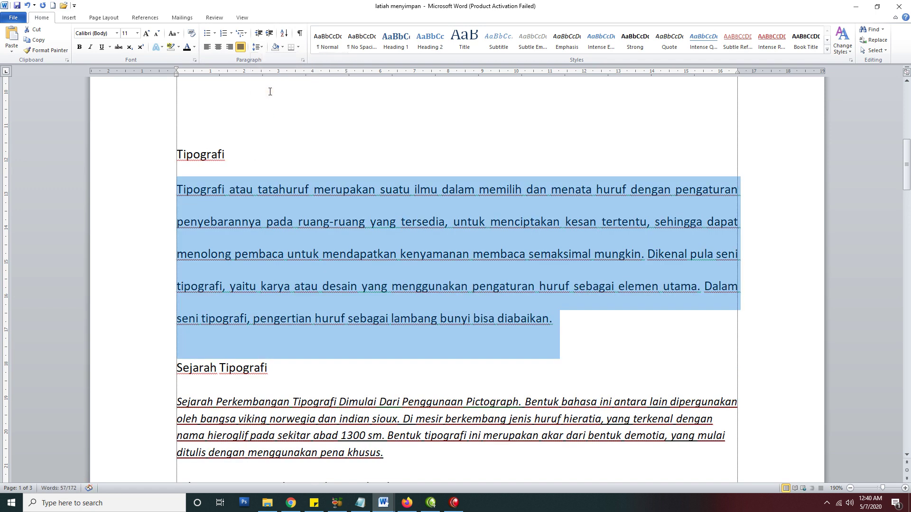
- Reselect the body paragraph under the Tipografi heading and set its line spacing to 1.5
left_click(164, 194)
left_click(164, 219)
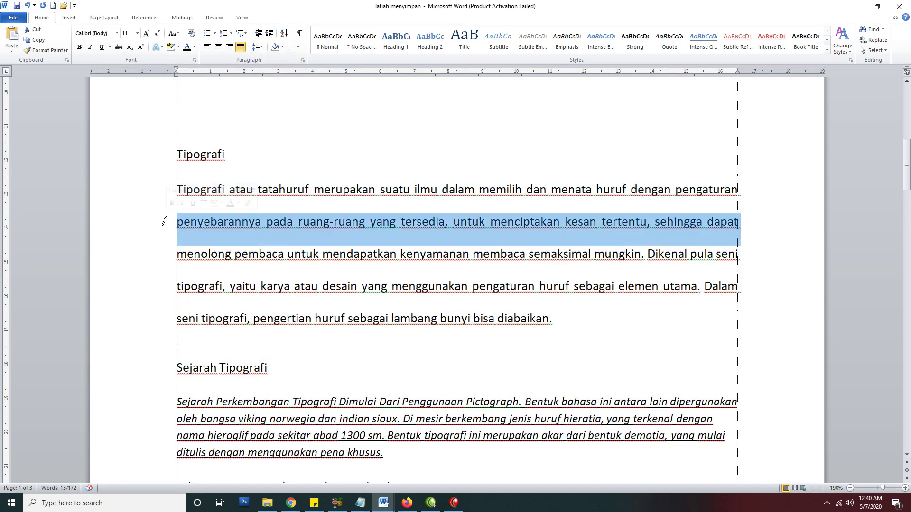
left_click(160, 255)
left_click(157, 285)
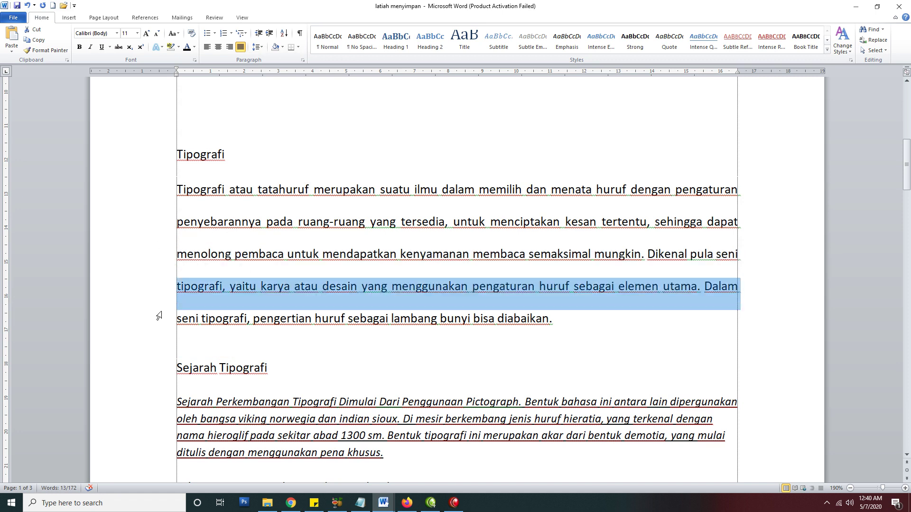
left_click(158, 316)
left_click(148, 289)
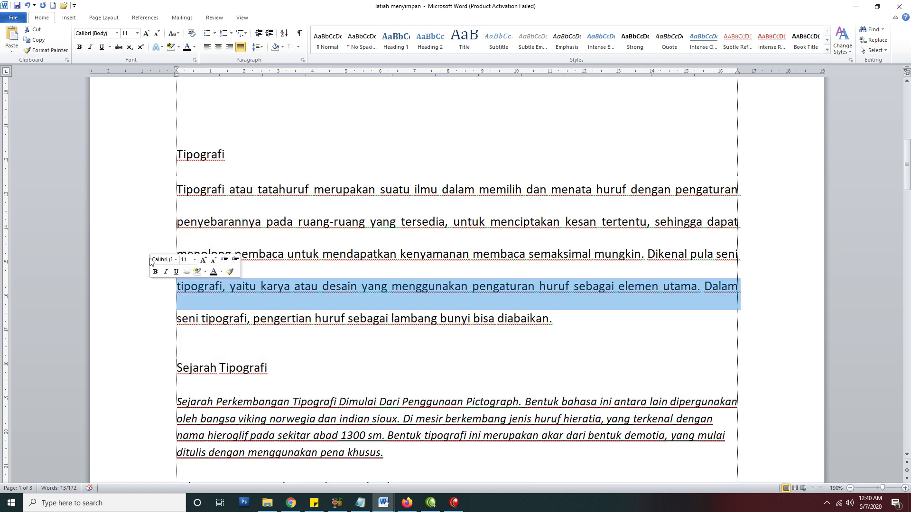
left_click(510, 287)
double_click(140, 186)
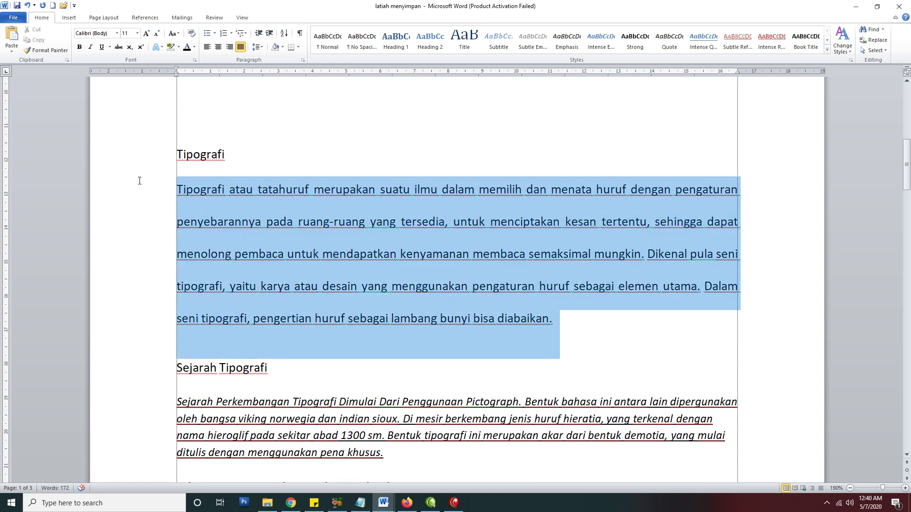
left_click(261, 47)
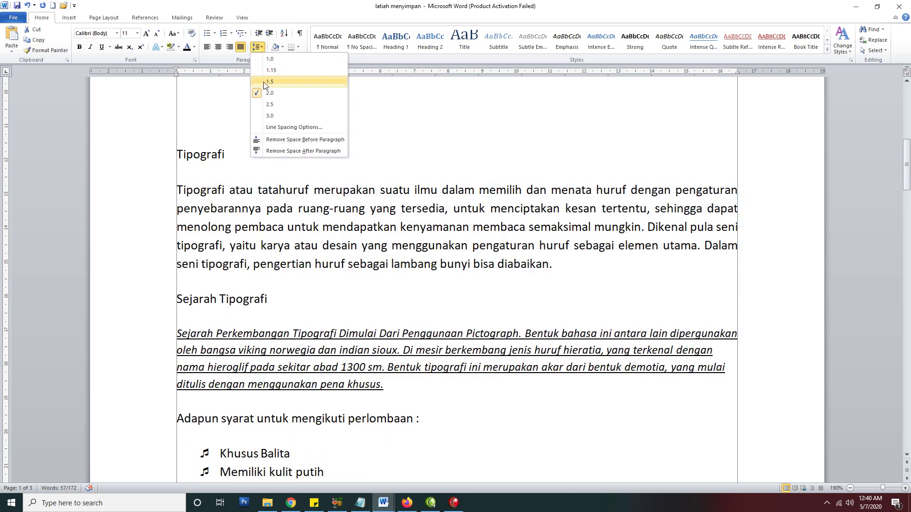
left_click(266, 82)
- Try 3.0 line spacing on the Tipografi body paragraph and return it to 1.5
left_click(261, 48)
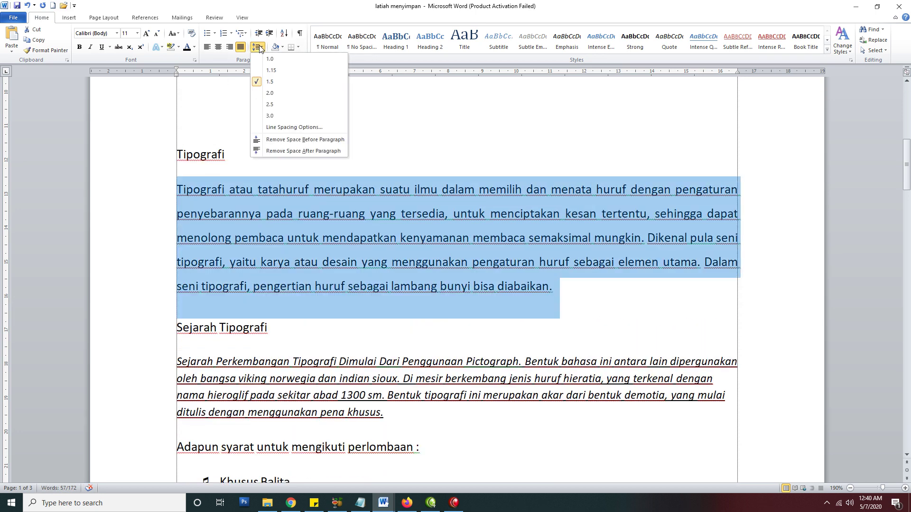
left_click(273, 115)
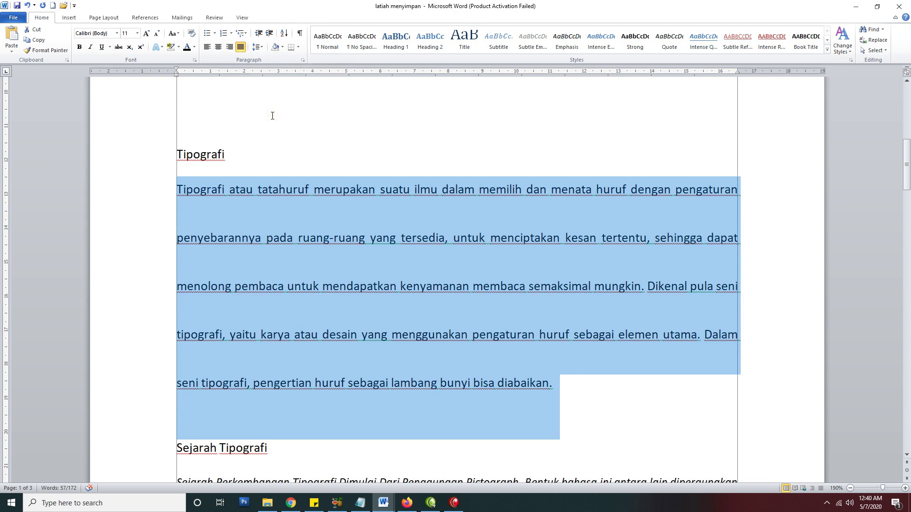
left_click(257, 47)
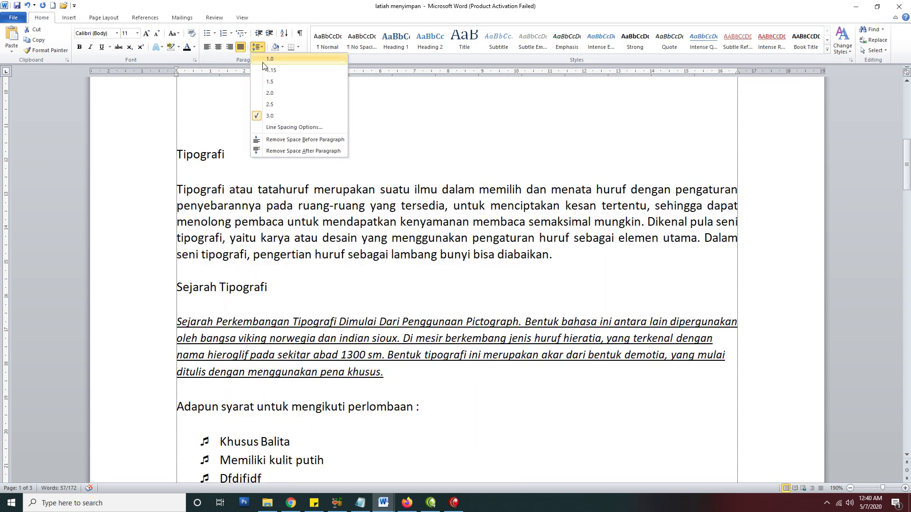
left_click(267, 81)
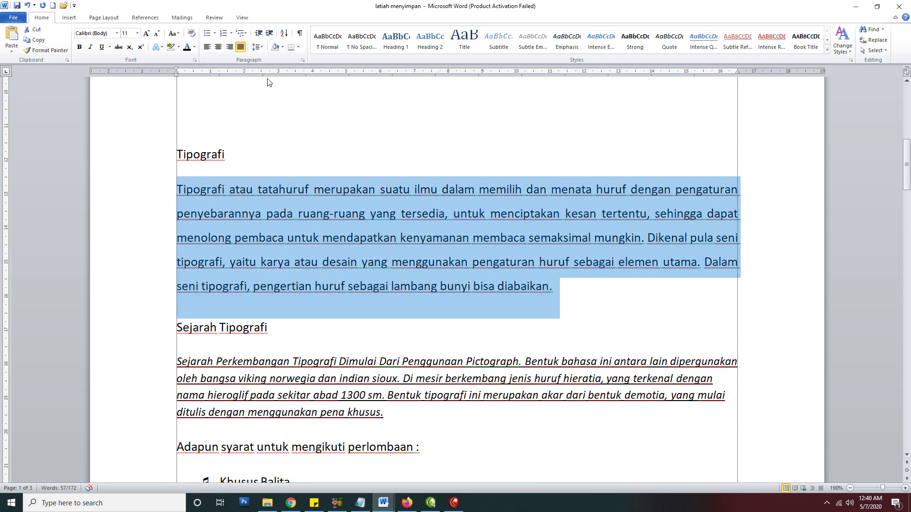
left_click(581, 286)
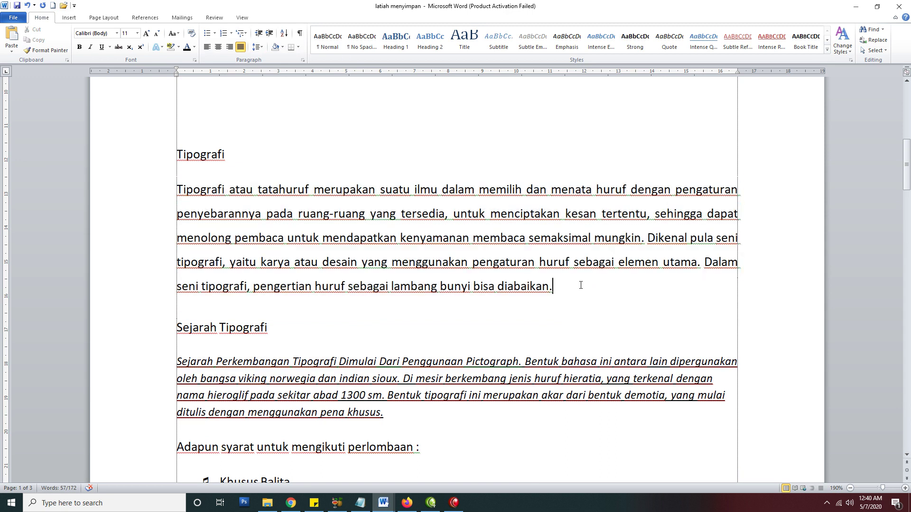
- Review the topic list on the first page, highlight the INDENTASI item, and return to the Tipografi text
scroll(572, 285, "up", 6)
scroll(568, 281, "down", 3)
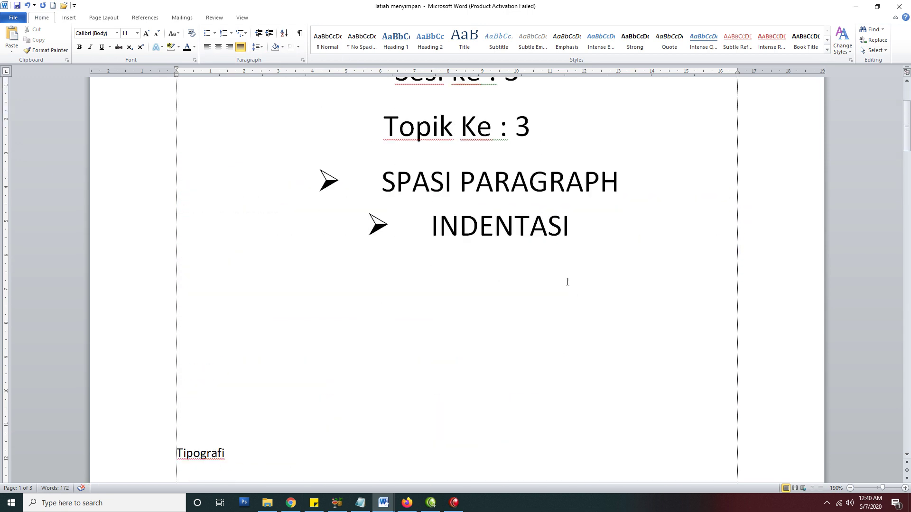
triple_click(470, 261)
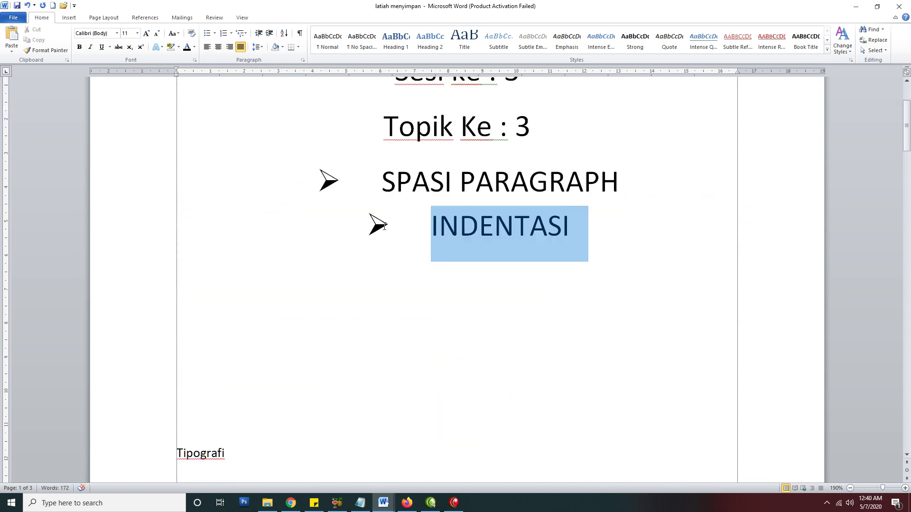
left_click(516, 247)
scroll(549, 278, "down", 9)
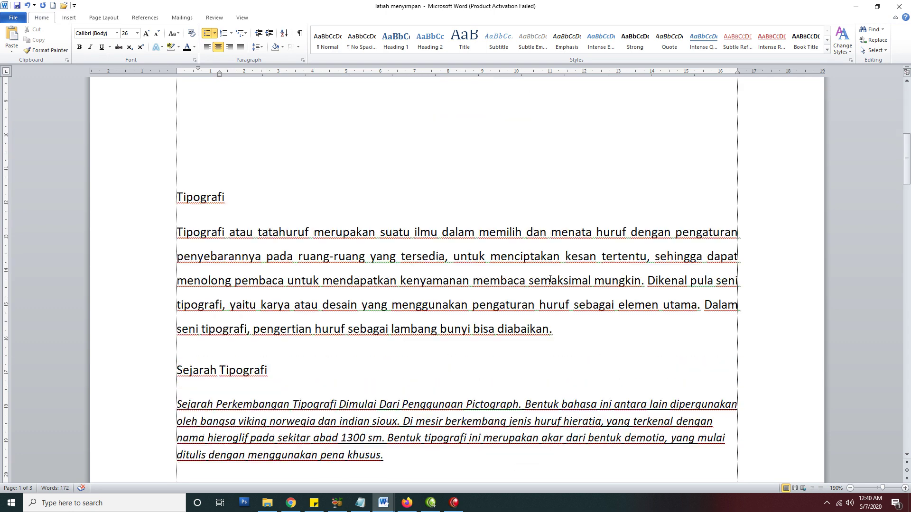
scroll(550, 279, "down", 2)
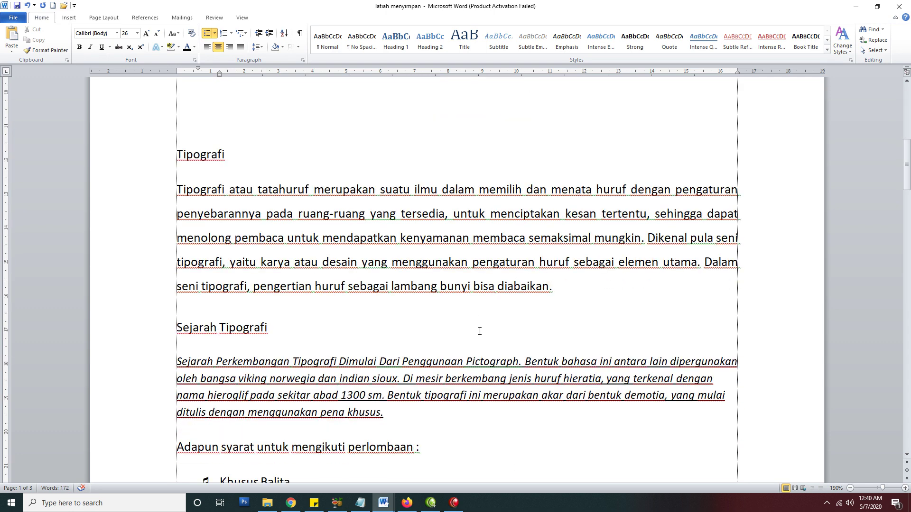
scroll(478, 324, "down", 2)
left_click(490, 260)
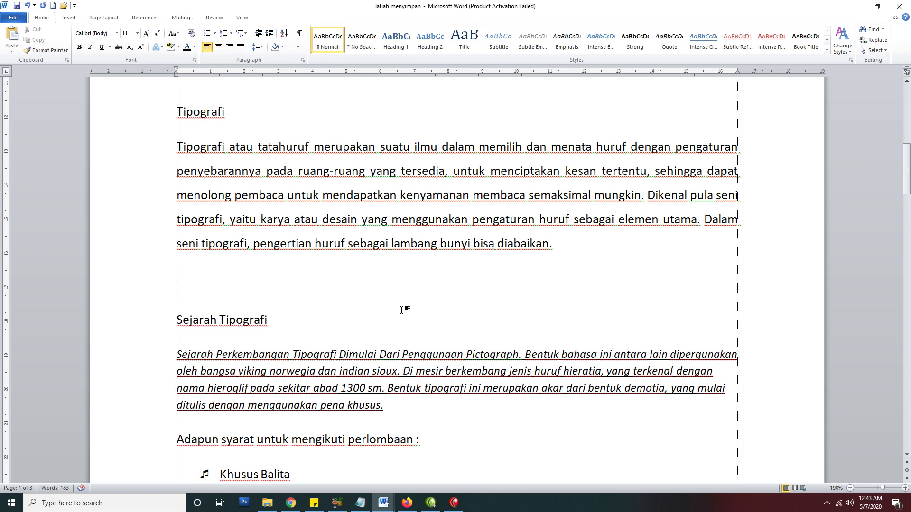
- Move the First Line Indent illustration from the first page to below the numbered list on the second page
scroll(433, 310, "up", 8)
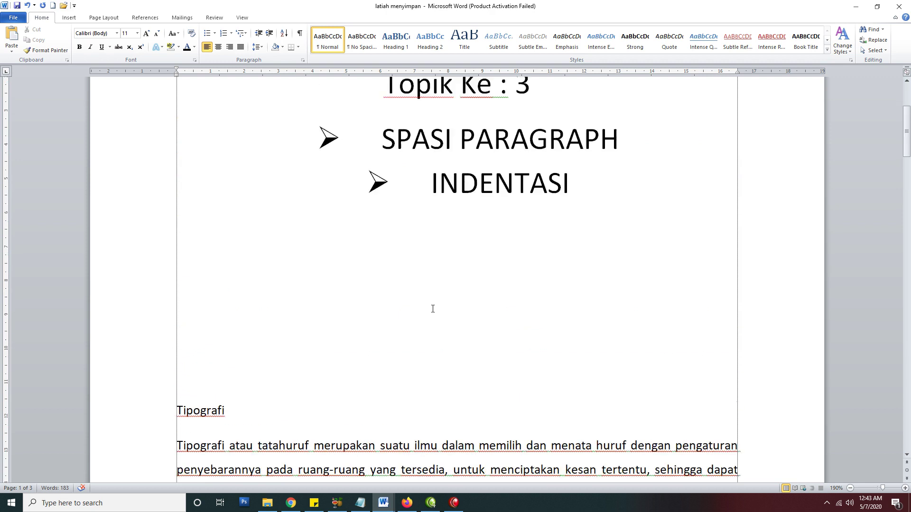
scroll(433, 308, "down", 7)
scroll(432, 309, "down", 8)
scroll(432, 309, "up", 5)
scroll(433, 310, "down", 7)
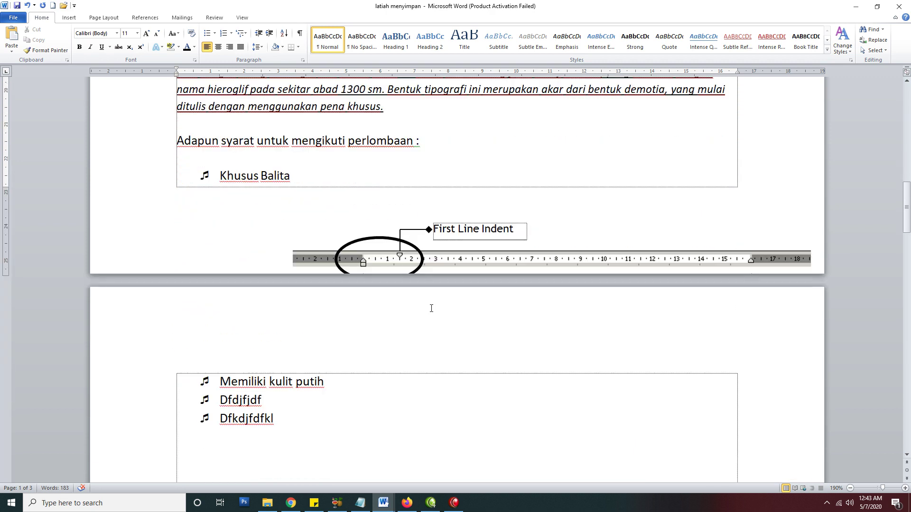
scroll(429, 303, "up", 2)
left_click(472, 251)
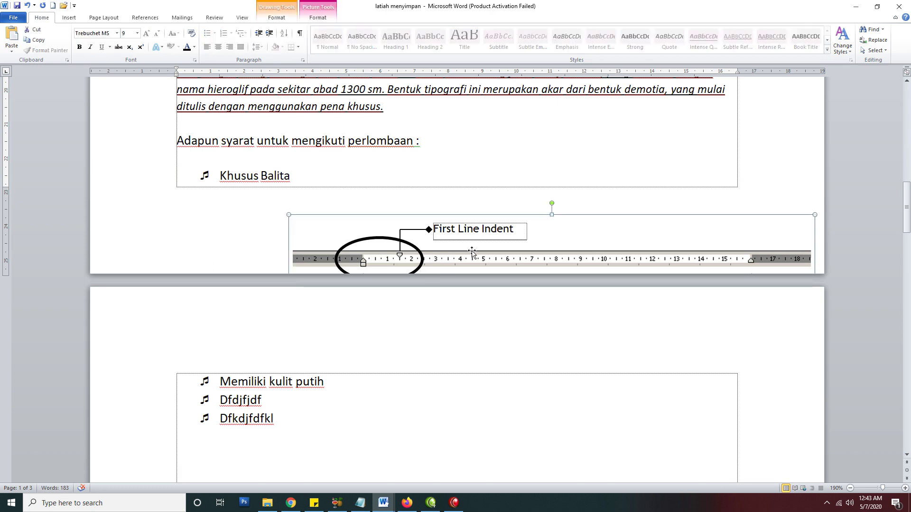
left_click_drag(408, 421, 375, 470)
scroll(387, 398, "down", 3)
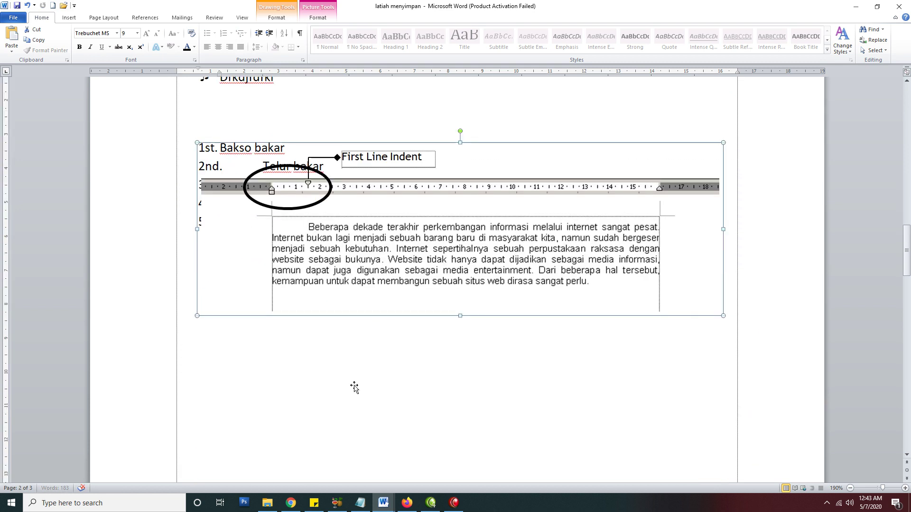
left_click_drag(354, 388, 358, 370)
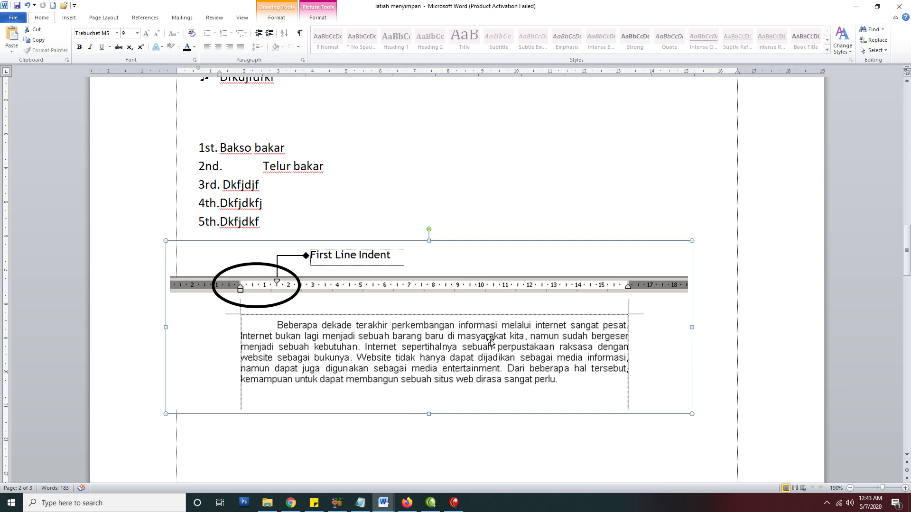
scroll(398, 346, "up", 1)
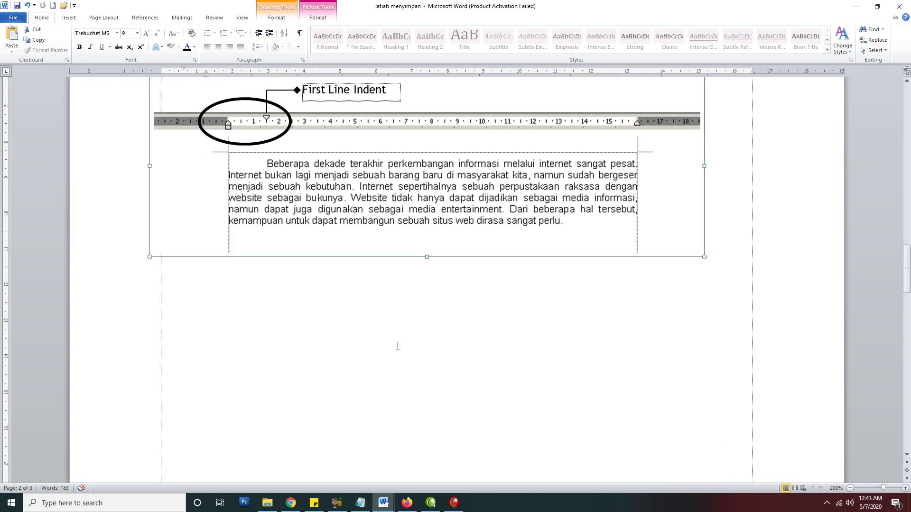
left_click_drag(907, 288, 906, 240)
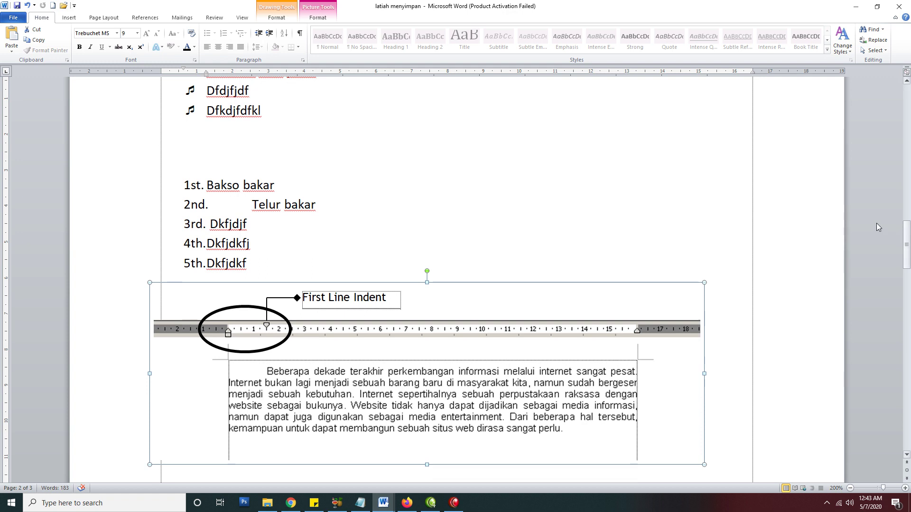
- Toggle the ruler display off and back on, using both the view option and the on-page ruler toggle
left_click(357, 121)
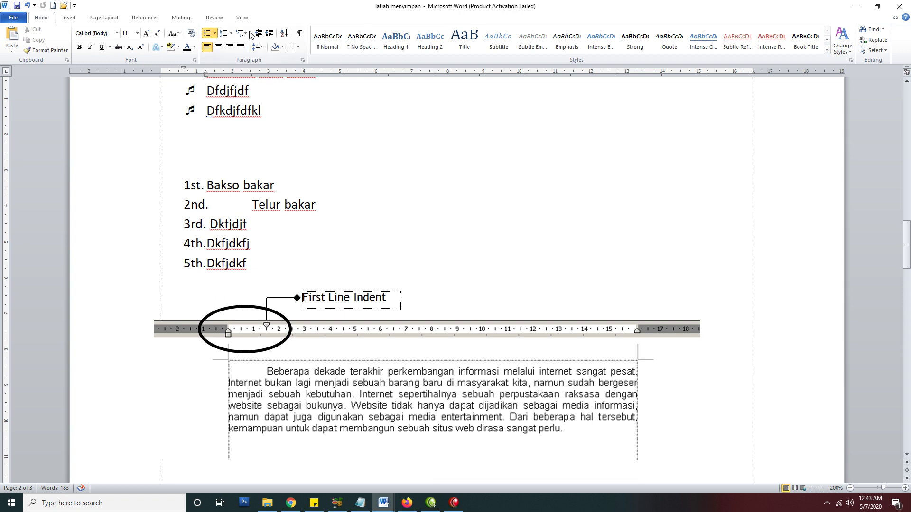
left_click(242, 18)
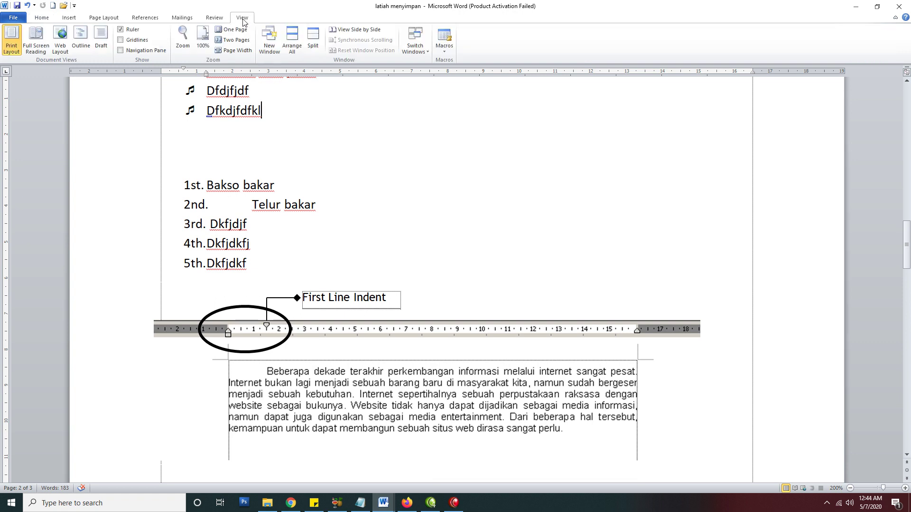
left_click(121, 30)
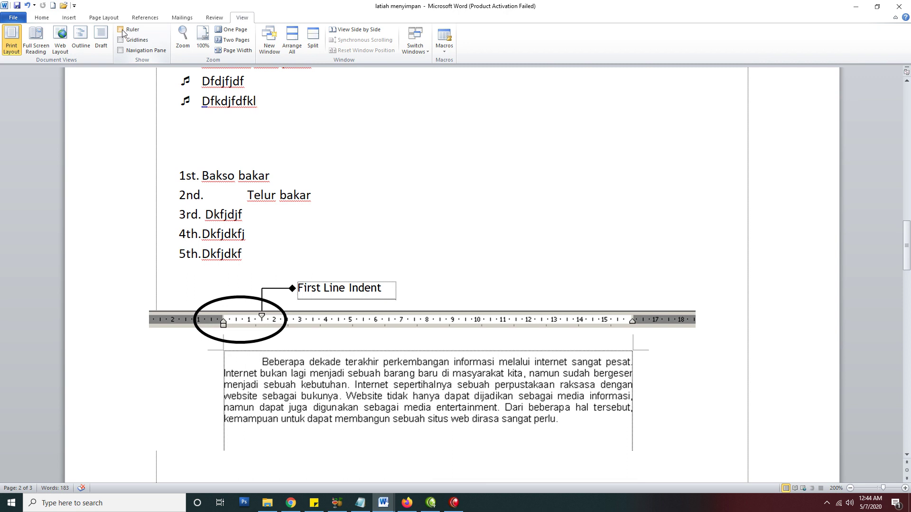
left_click(121, 30)
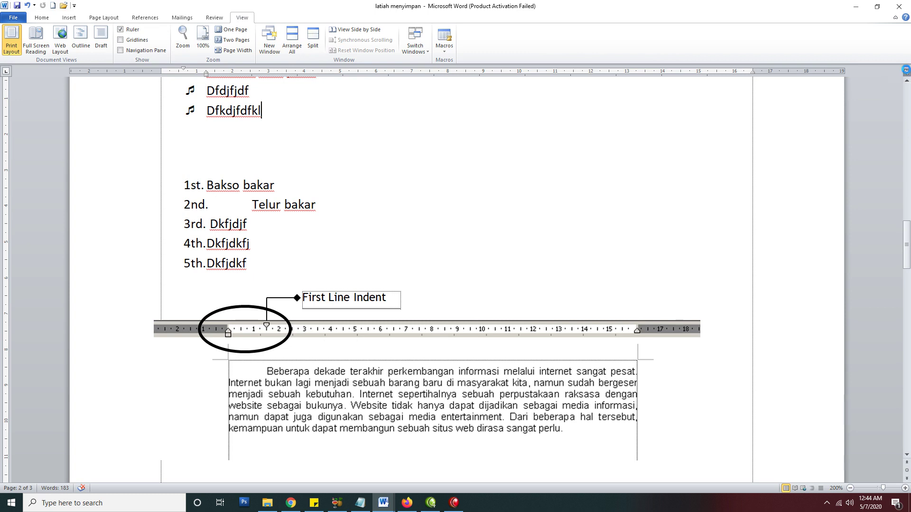
left_click(907, 71)
left_click(907, 72)
- Set the first-line indent of the Tipografi body paragraph on the first page to 1 cm on the ruler
scroll(550, 404, "down", 4)
scroll(533, 403, "up", 15)
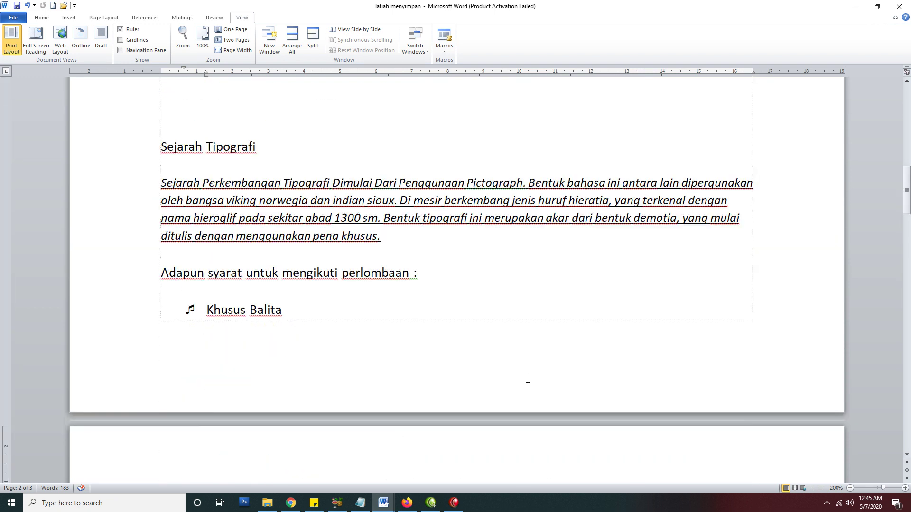
scroll(527, 380, "down", 6)
scroll(525, 381, "up", 5)
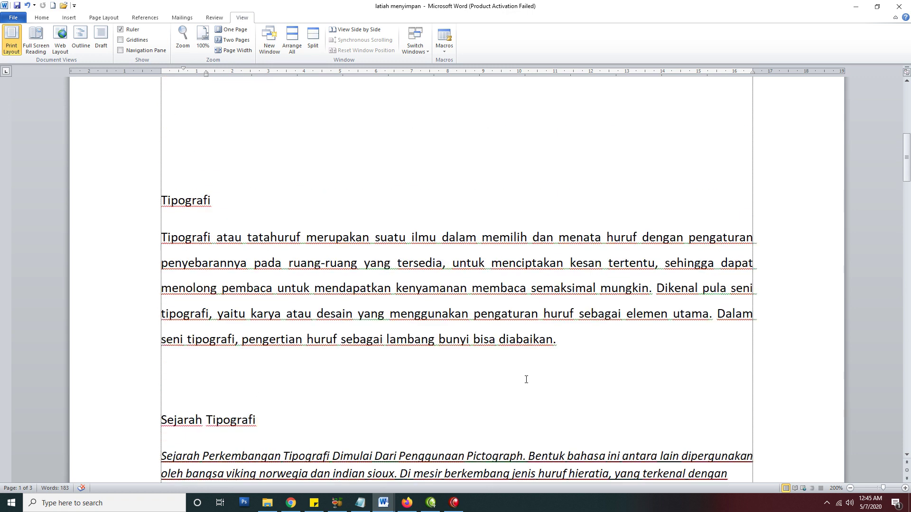
left_click_drag(572, 382, 161, 283)
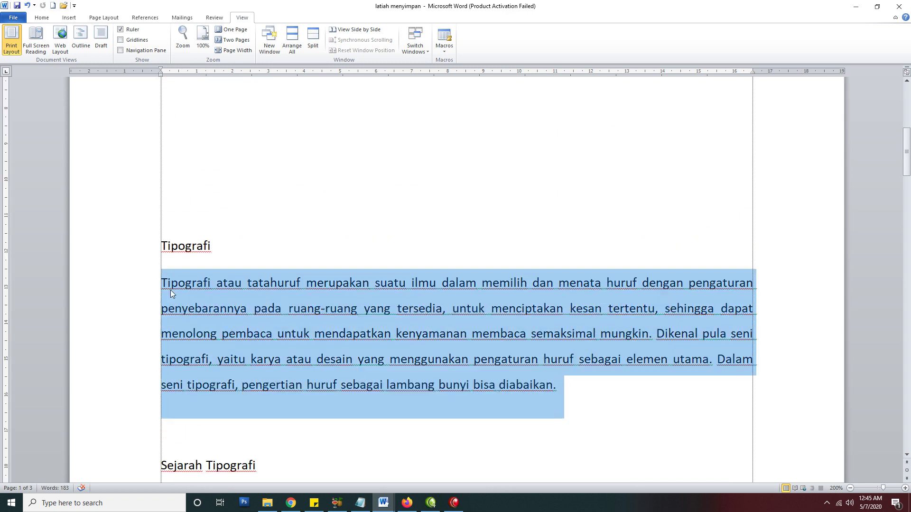
left_click(42, 18)
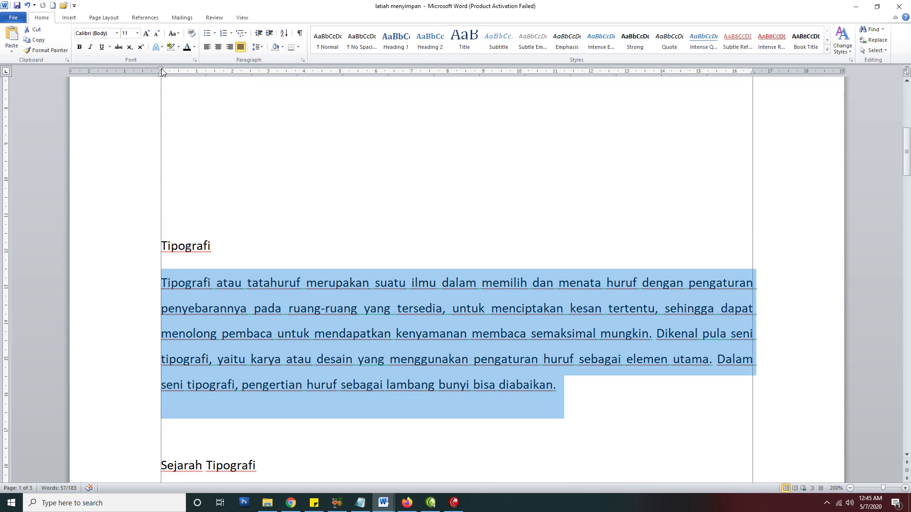
left_click_drag(162, 67, 196, 69)
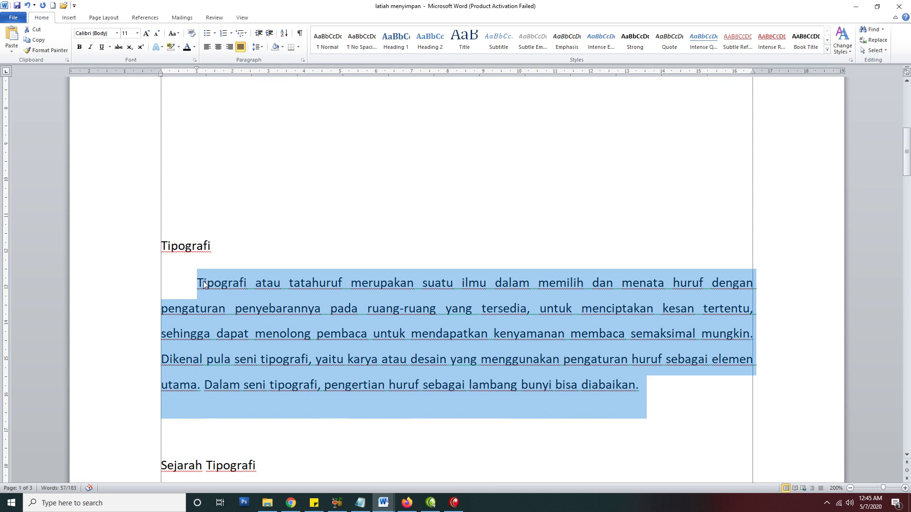
left_click(198, 302)
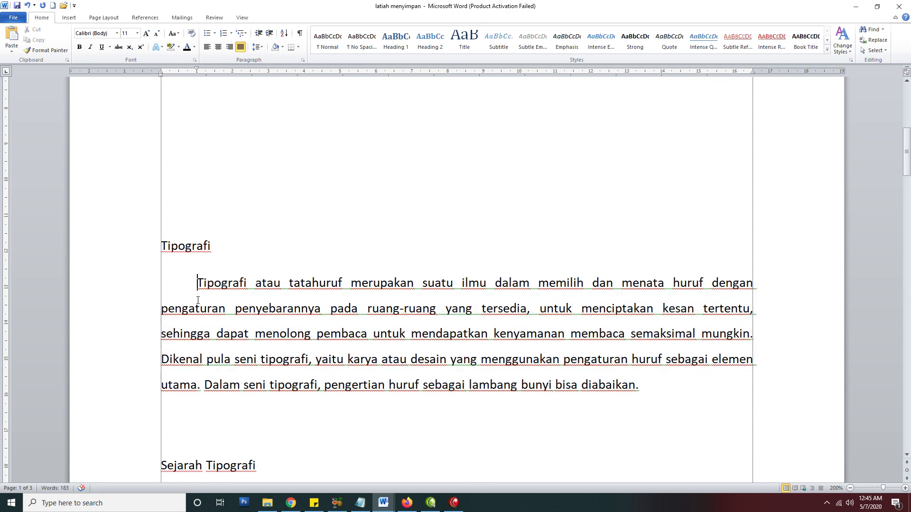
- Vary the Tipografi paragraph's first-line indent on the ruler to 3.5 cm, back to 1 cm, and on to 2 cm
left_click(140, 291)
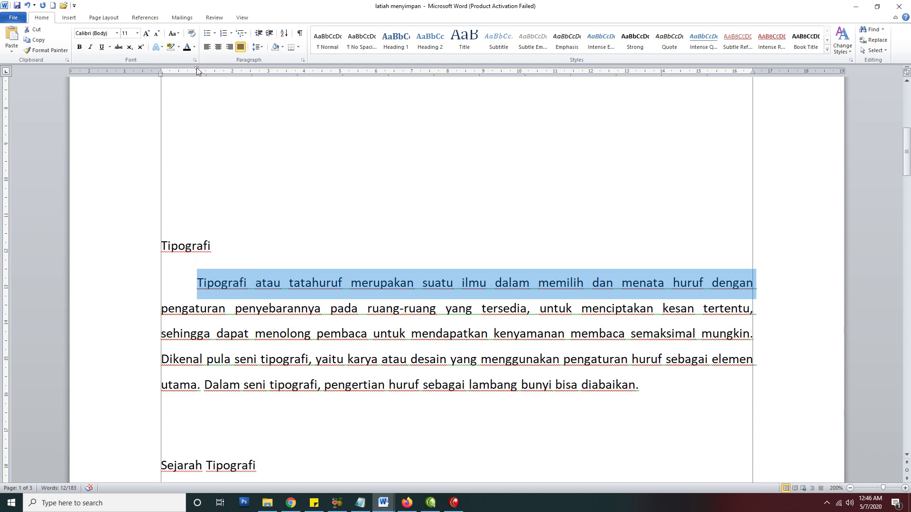
left_click_drag(197, 69, 287, 70)
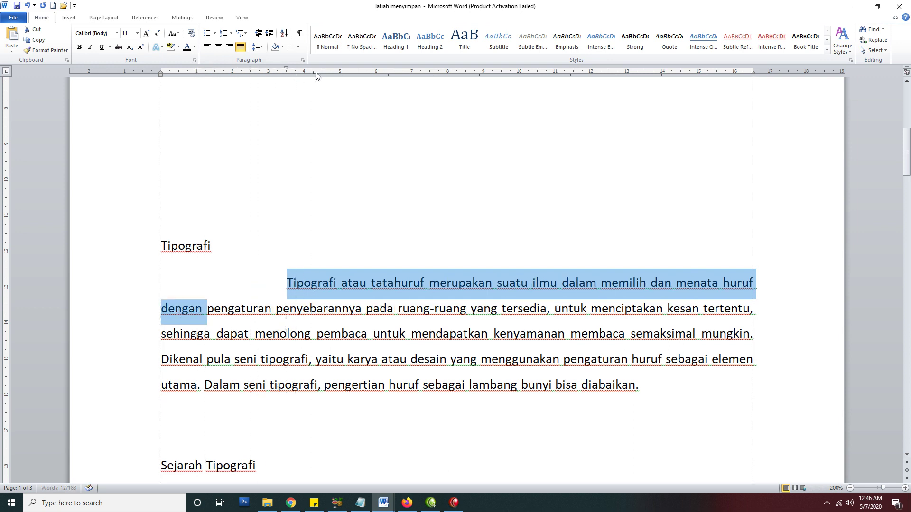
mouse_move(322, 70)
left_mouse_down()
mouse_move(331, 69)
mouse_move(198, 70)
left_mouse_up()
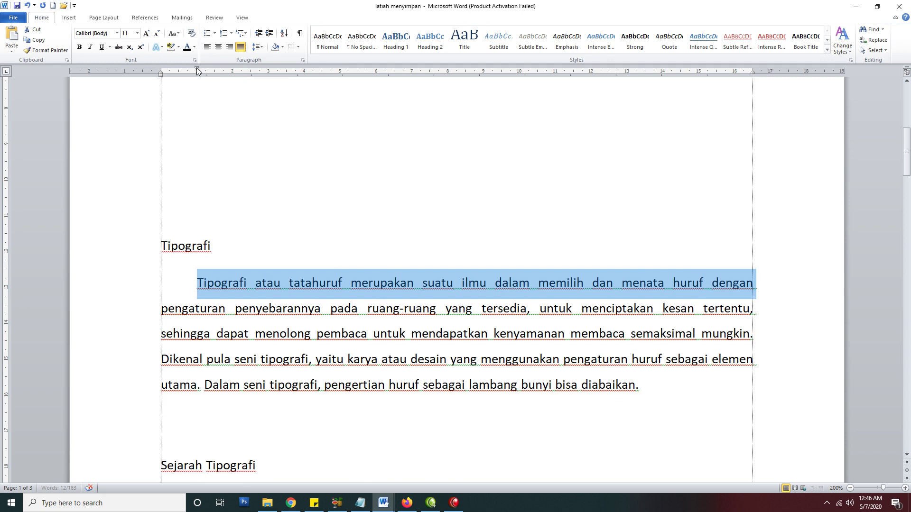
left_click_drag(198, 69, 231, 70)
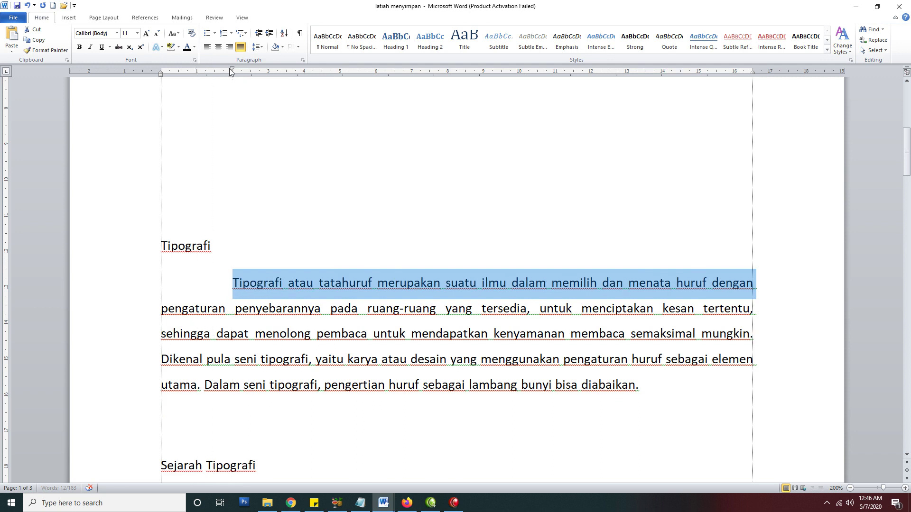
- Set the hanging indent of the Tipografi paragraph to about 3.25 cm so the lines below the first shift inward
left_click(137, 314)
left_click(138, 330)
left_click(137, 362)
left_click(138, 386)
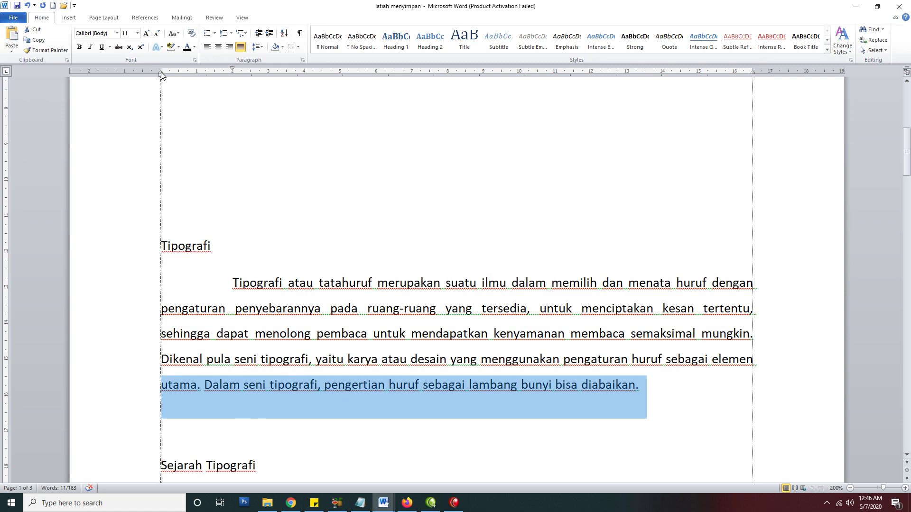
left_click_drag(161, 73, 275, 75)
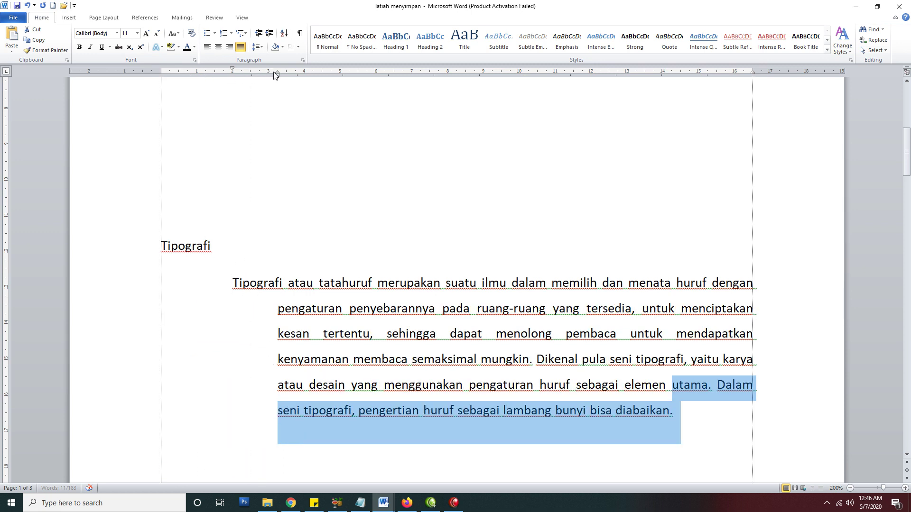
left_click(305, 308)
left_click(296, 334)
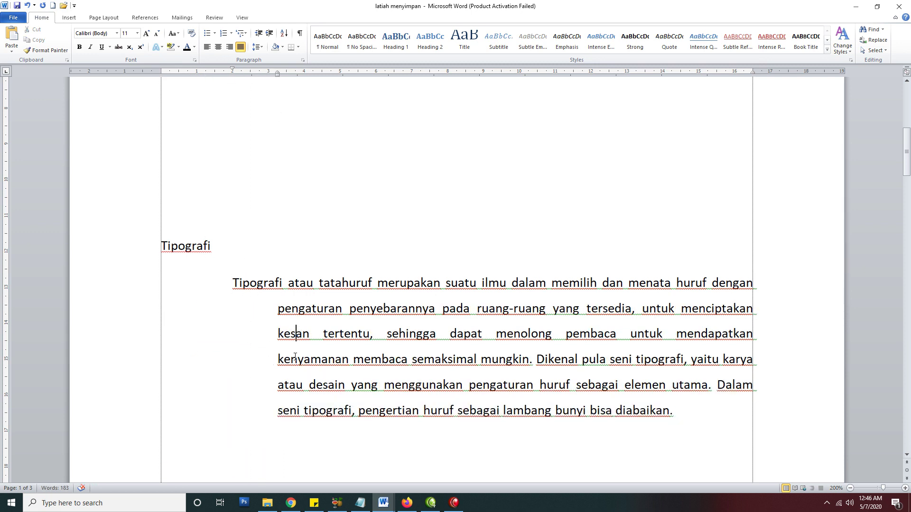
left_click(297, 385)
- Move the Tipografi paragraph's right indent inward to 14 cm and append random capital-letter filler text at the paragraph's end
left_click_drag(755, 71, 663, 78)
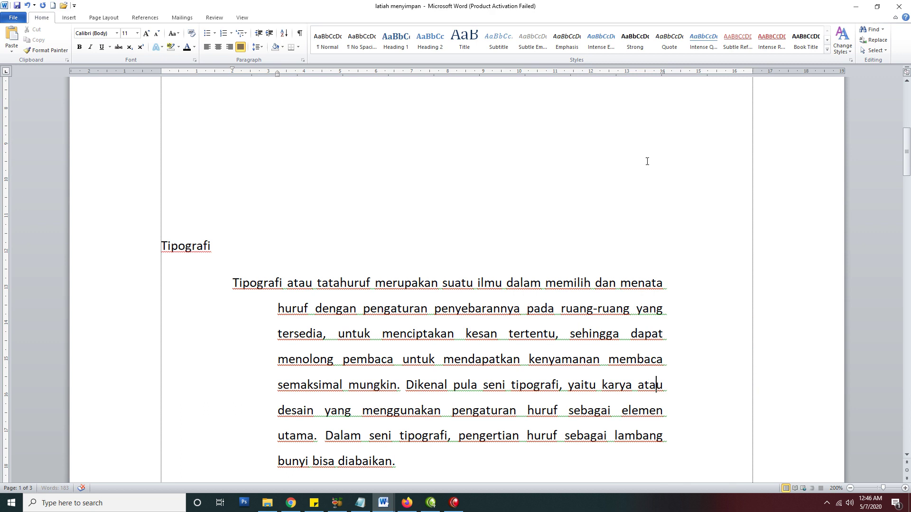
left_click(421, 462)
type("J")
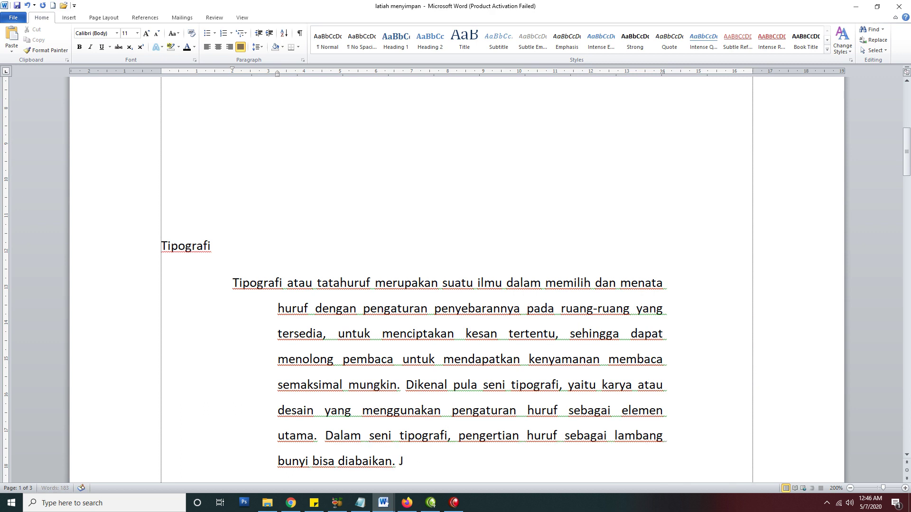
type("DFJKLDJFKLJDFJLDJFLJD LDKJF DLKFJKLD")
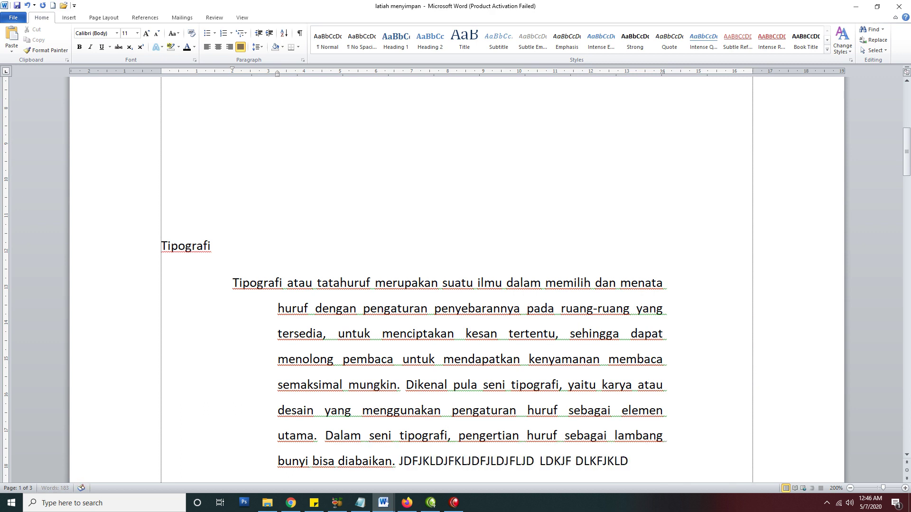
type("JFLJDL KLJDFKLDJLFJDL FJLKDJFKLDJ")
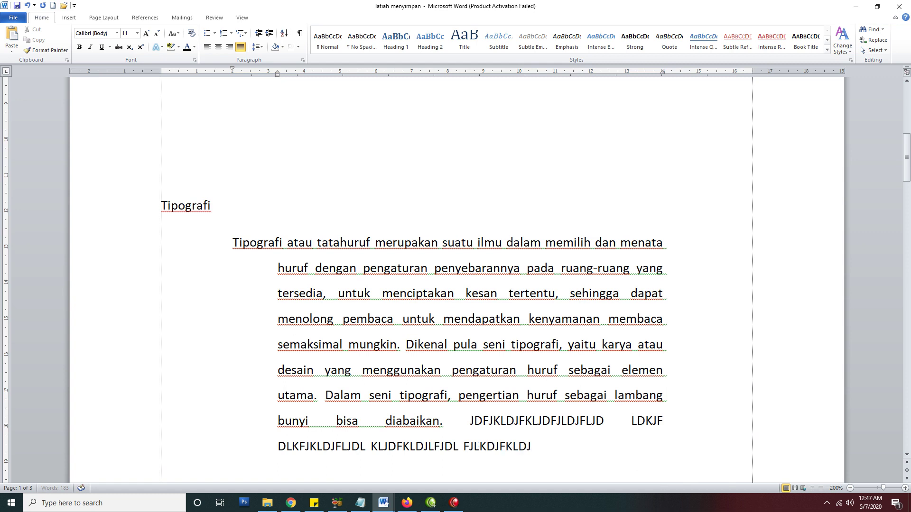
type(" FJF DLKJF DKLFJDKL F")
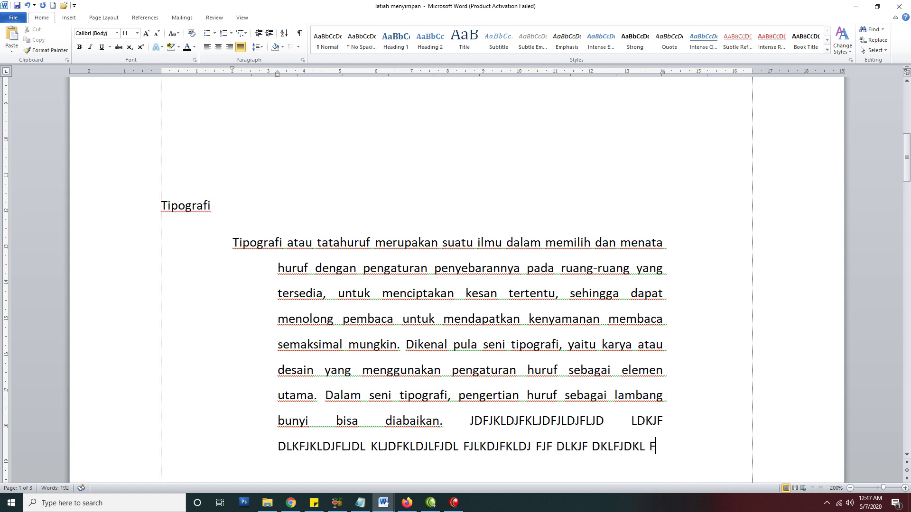
type(" DKFJDK FLKDJF LDKJFK")
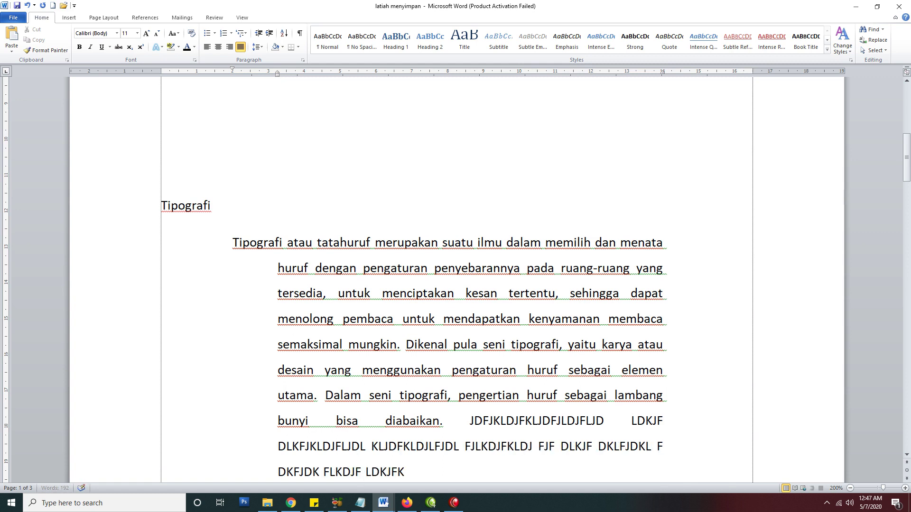
type("L DJLFJD LFJDLK FDKLJF")
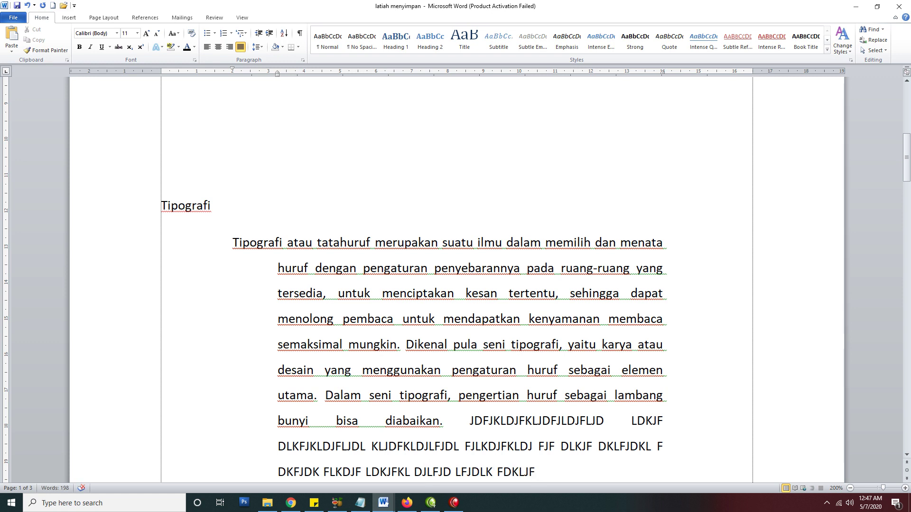
- Return the Tipografi paragraph's right indent to the right margin and set its first-line indent to about 1.25 cm
left_click_drag(663, 72, 750, 69)
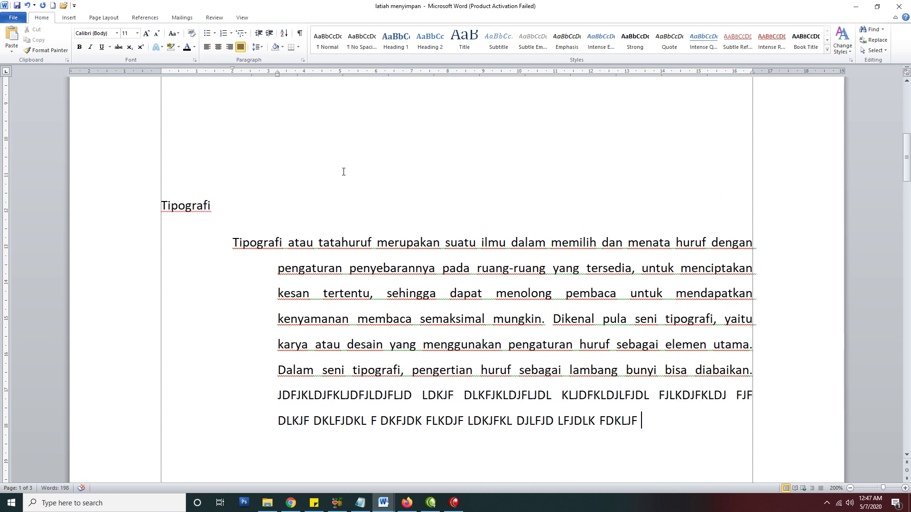
left_click(141, 252)
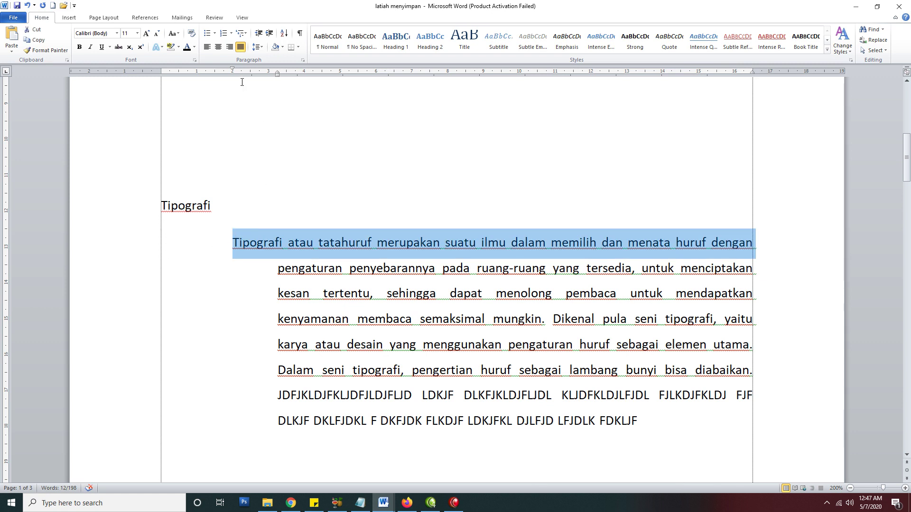
left_click_drag(231, 68, 206, 68)
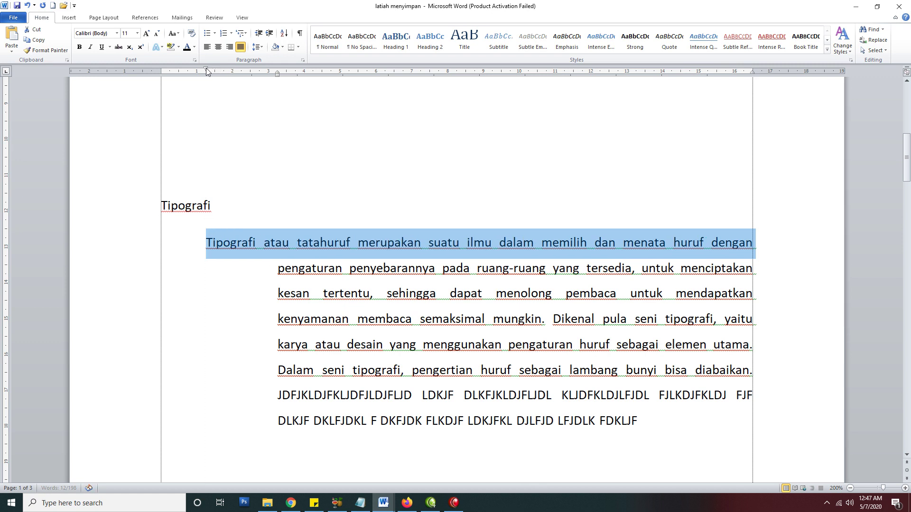
- Return the hanging indent of the Tipografi paragraph to the left margin at 0 cm
left_click(276, 279)
key("Down")
key("Down")
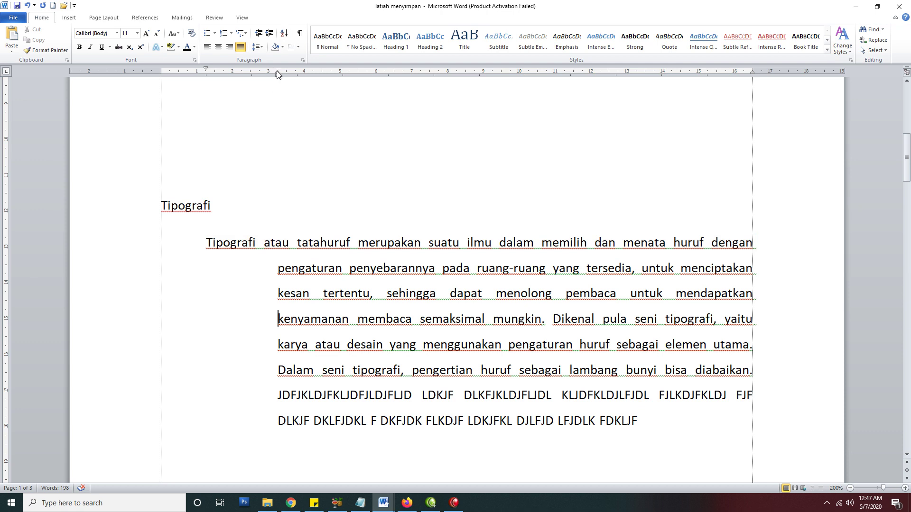
left_click_drag(277, 71, 161, 73)
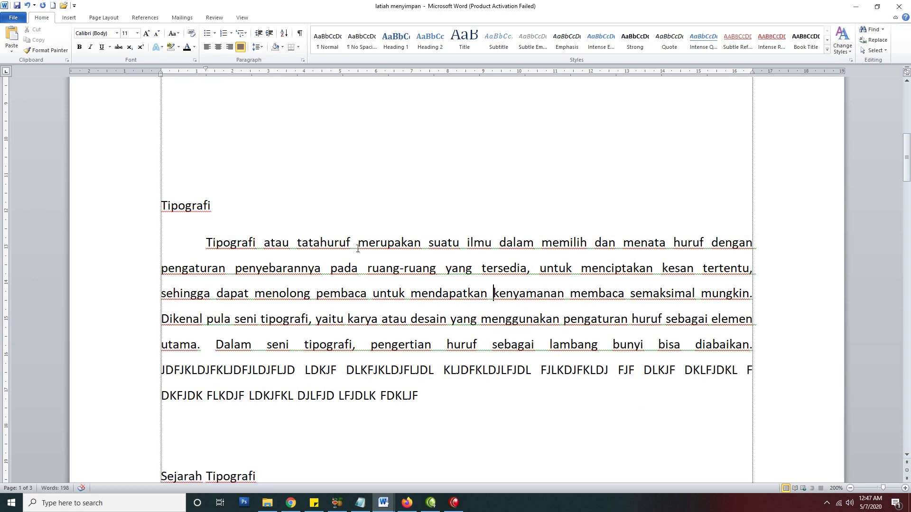
- Fill the empty item 1.1.a in the multilevel list on the third page with "JJKDJ FKDJF DJFKL DLKFJ DFKLJ"
scroll(347, 259, "down", 3)
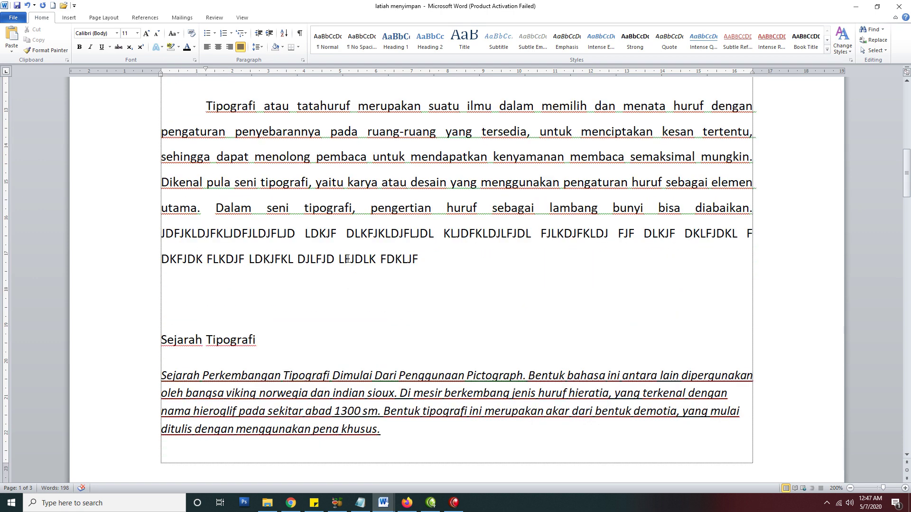
scroll(348, 259, "up", 3)
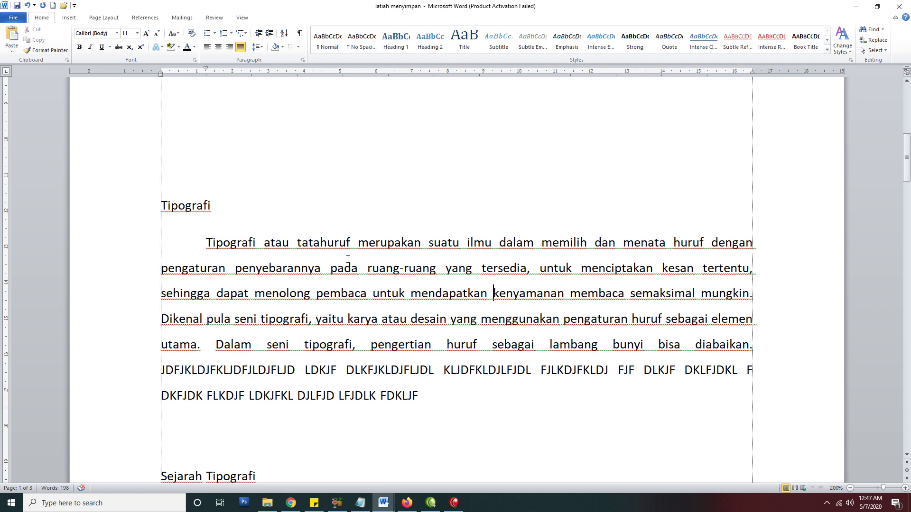
scroll(348, 259, "down", 2)
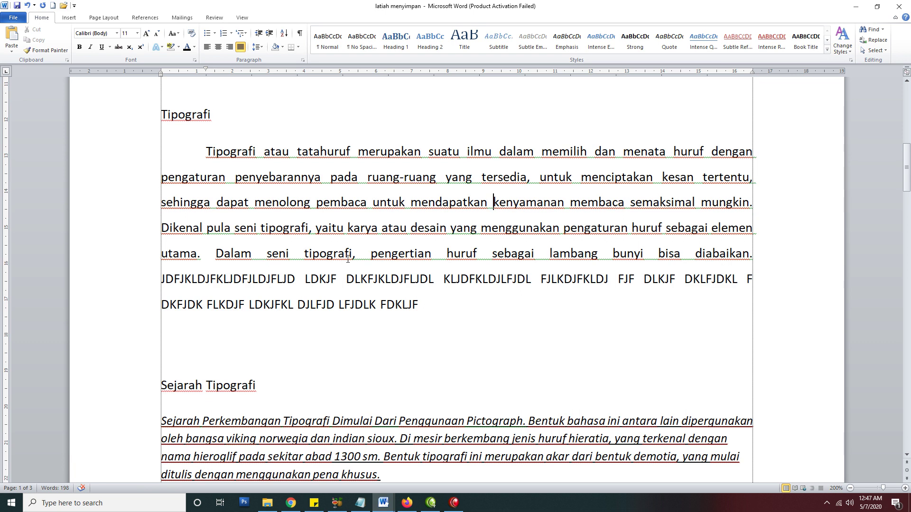
scroll(348, 259, "down", 13)
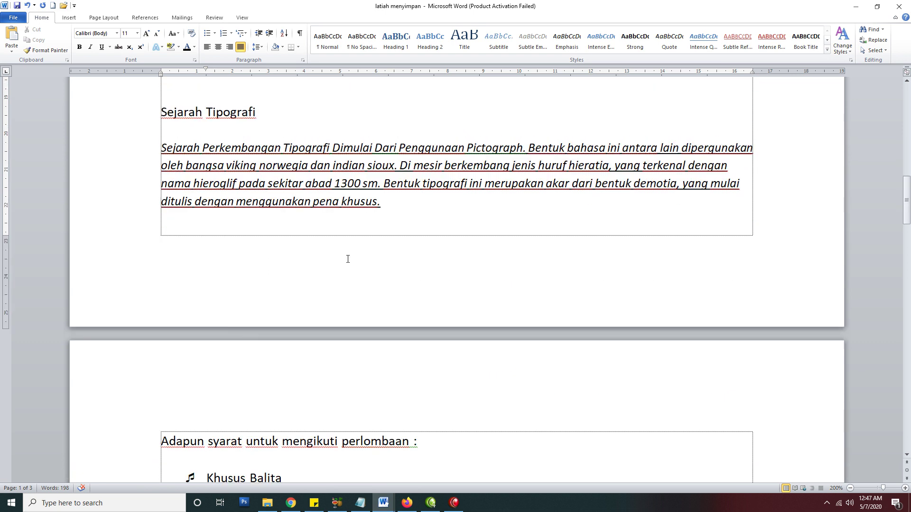
scroll(348, 259, "down", 15)
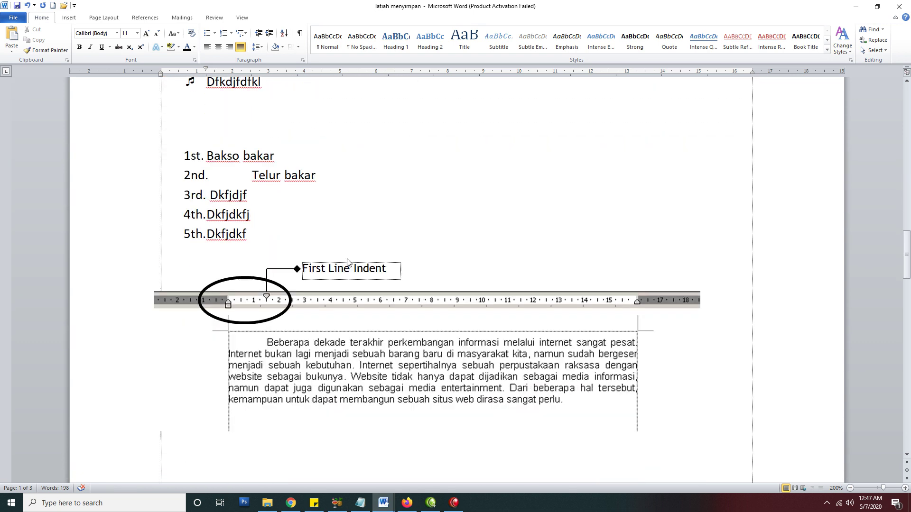
scroll(347, 259, "down", 3)
scroll(348, 259, "up", 4)
scroll(348, 259, "up", 9)
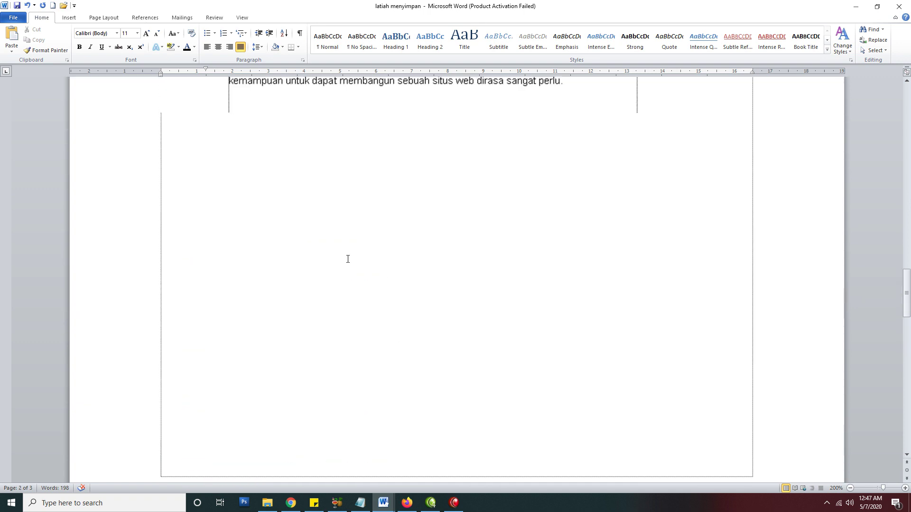
scroll(348, 259, "down", 7)
scroll(347, 259, "down", 7)
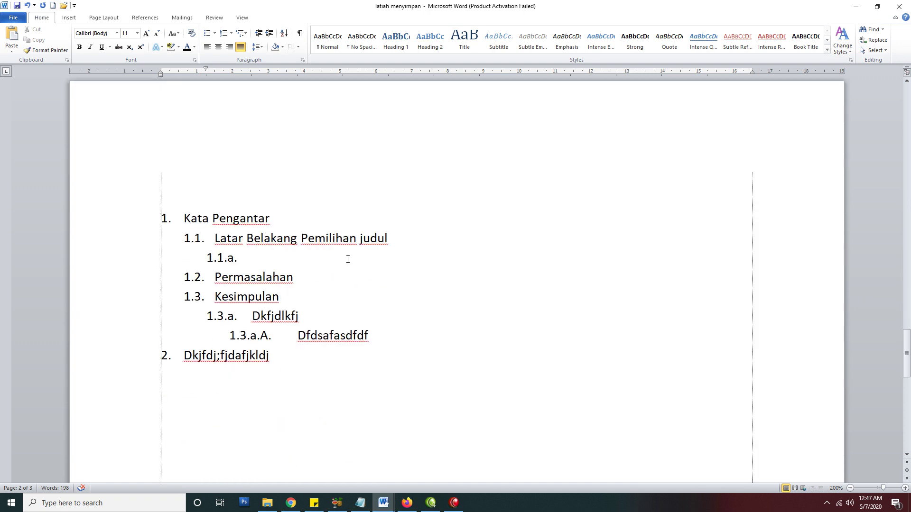
left_click(252, 257)
type("JJKDJ FKDJF DJFKL DLKFJ DFKLJ")
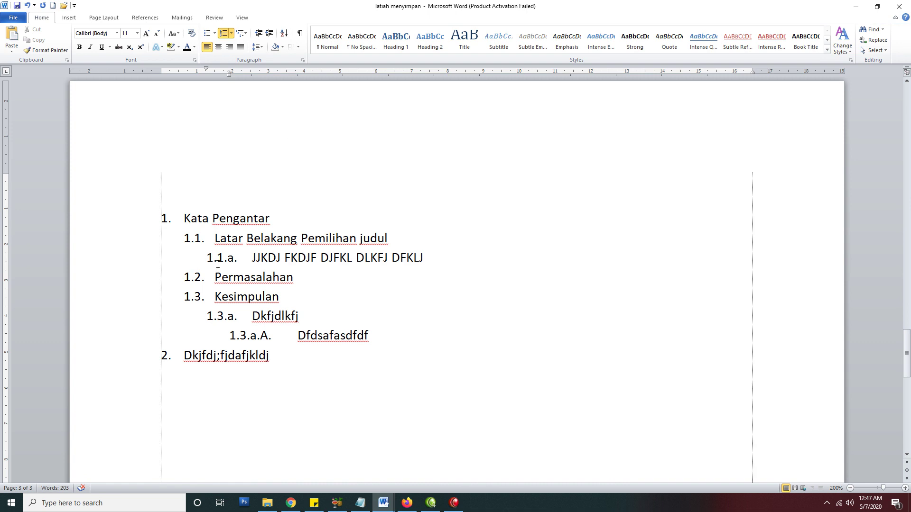
- Move the first-line indent of item 1, Kata Pengantar, into the left margin and back to 0 cm
left_click(168, 219)
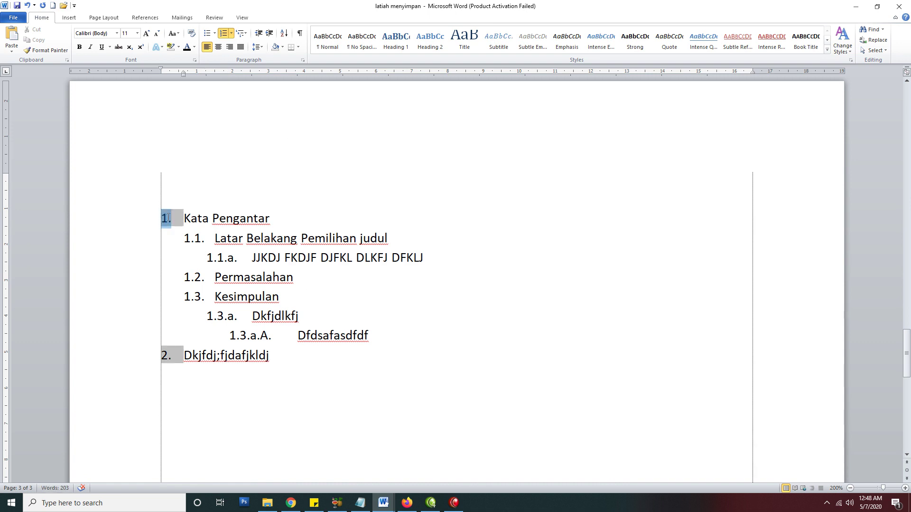
left_click(192, 218)
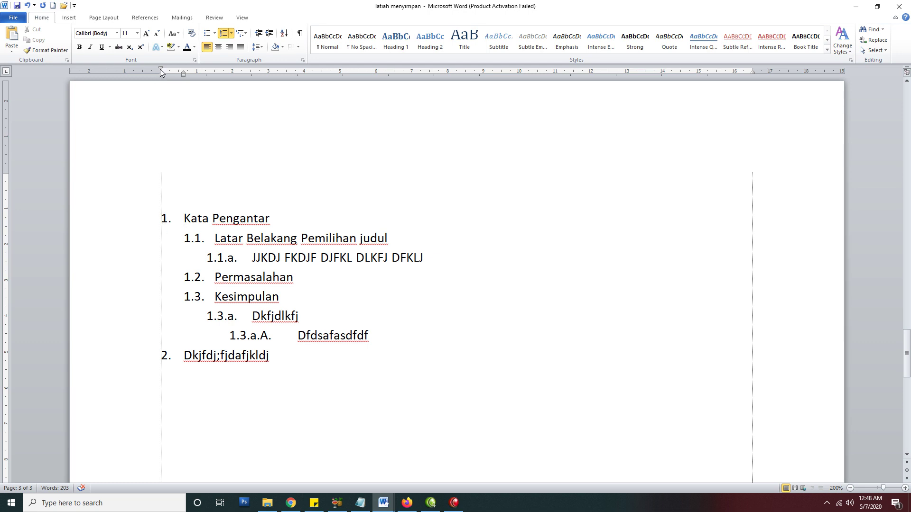
left_click_drag(141, 68, 141, 67)
left_click_drag(143, 67, 163, 70)
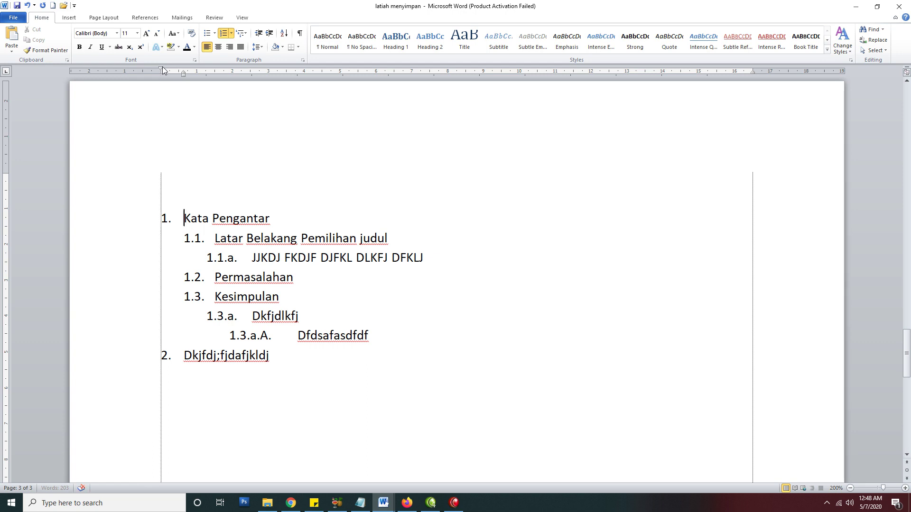
- Set the hanging indent of list item 1, Kata Pengantar, to about 0.75 cm
triple_click(187, 216)
left_click_drag(183, 71, 183, 71)
left_click_drag(225, 73, 187, 72)
- Append random capital-letter filler text after Kata Pengantar until list item 1 wraps onto three lines
left_click(285, 217)
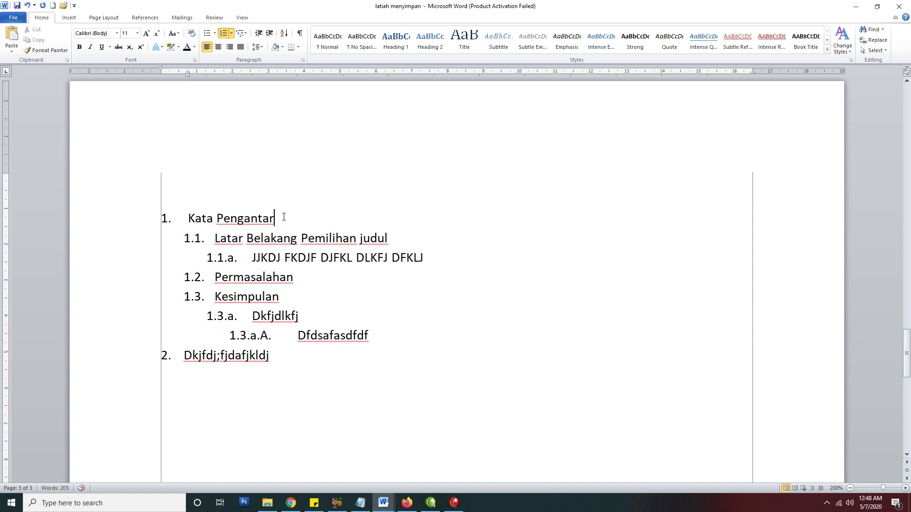
type("NDFKJDKFJ KLDJF")
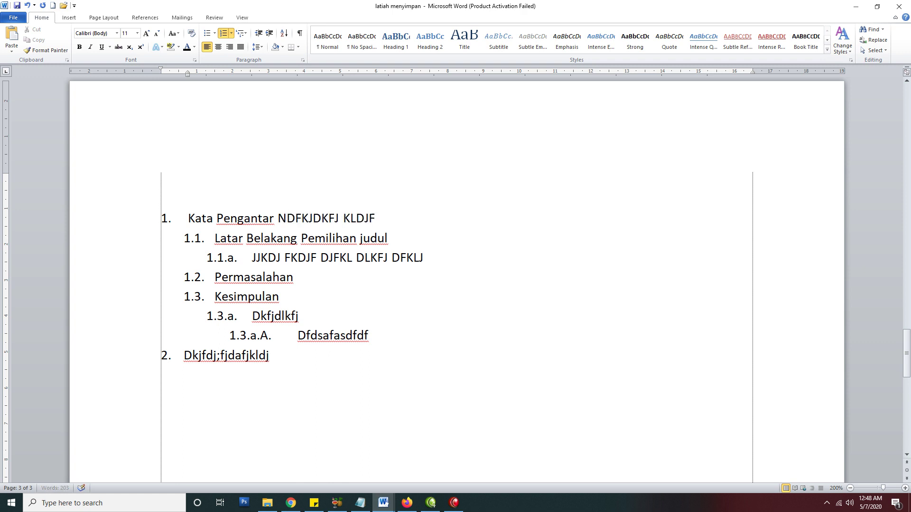
type(" KDAKLFJKDL FJKDJF KLDJF DKLFJDKL FKLDJ")
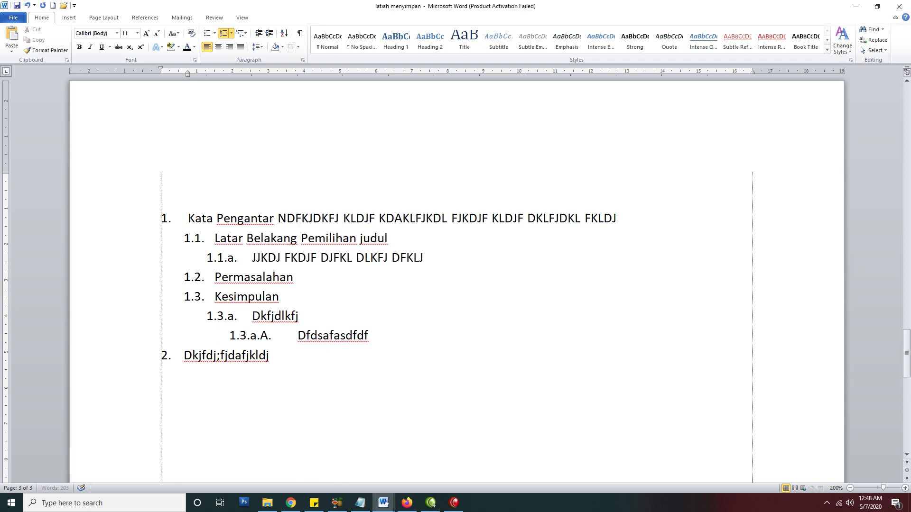
type("F DJKLF DKLSJF KLSJKLDFJSDK LFKLSDJFK SDKLJF")
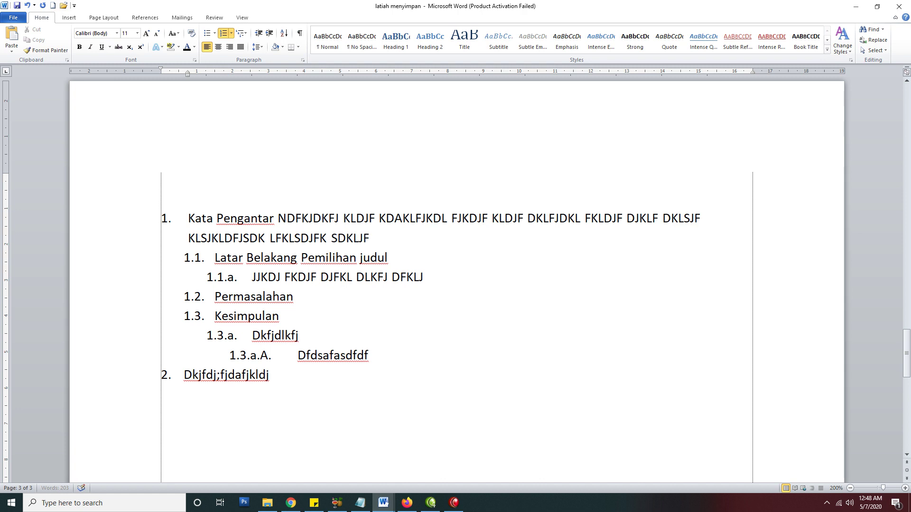
type("KL SDJFKLSJD KFSJDKLFJ SLDJFLKSJF LKSJDFKLSDJ")
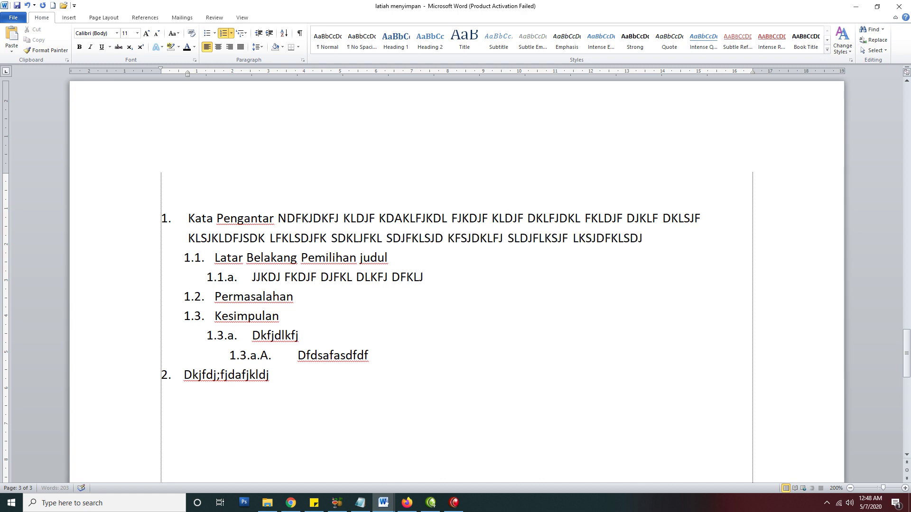
type(" FKJSDF JSDLKJF LSDFJLKSDJF LSDJFLK SLKFJS KDFLKSDJF")
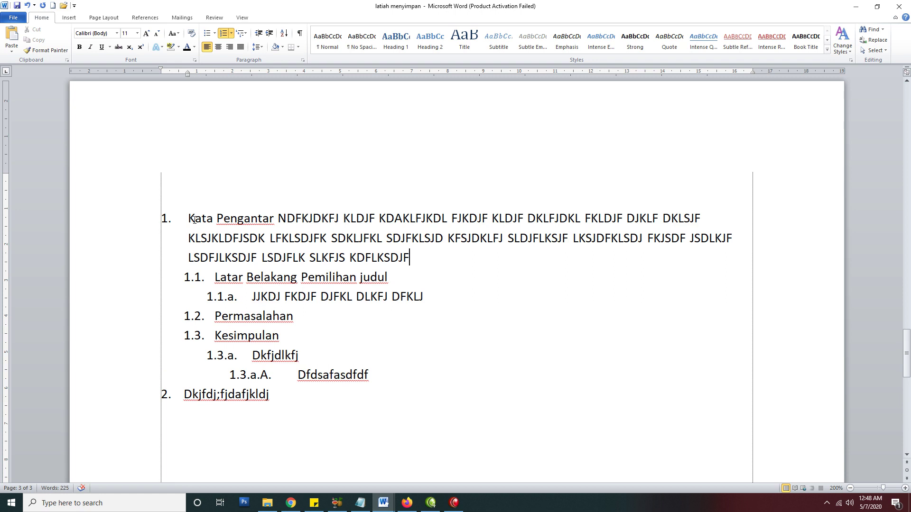
- Set the hanging indent of list item 1 to 0.5 cm, try it at 0 cm, and return it to 0.5 cm
mouse_move(191, 73)
left_mouse_down()
mouse_move(209, 74)
mouse_move(181, 70)
left_mouse_up()
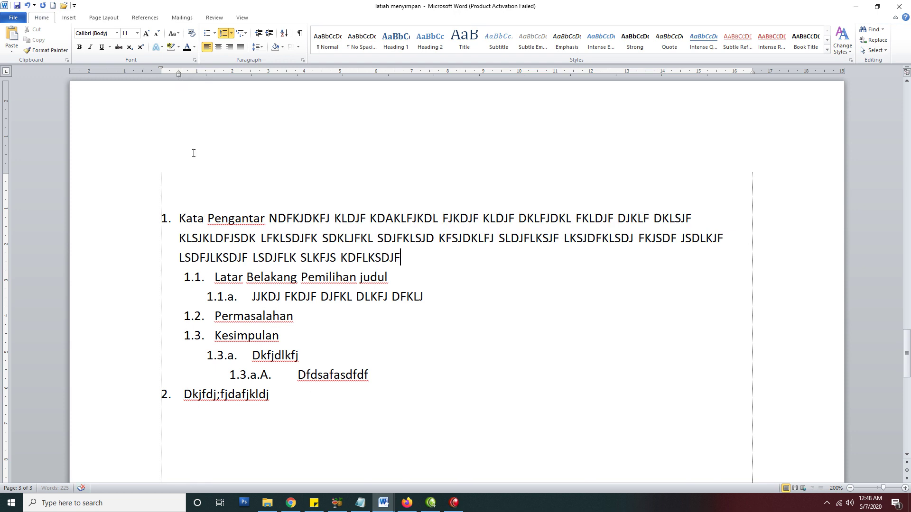
left_click(229, 280)
left_click(198, 219)
left_click_drag(178, 70, 161, 70)
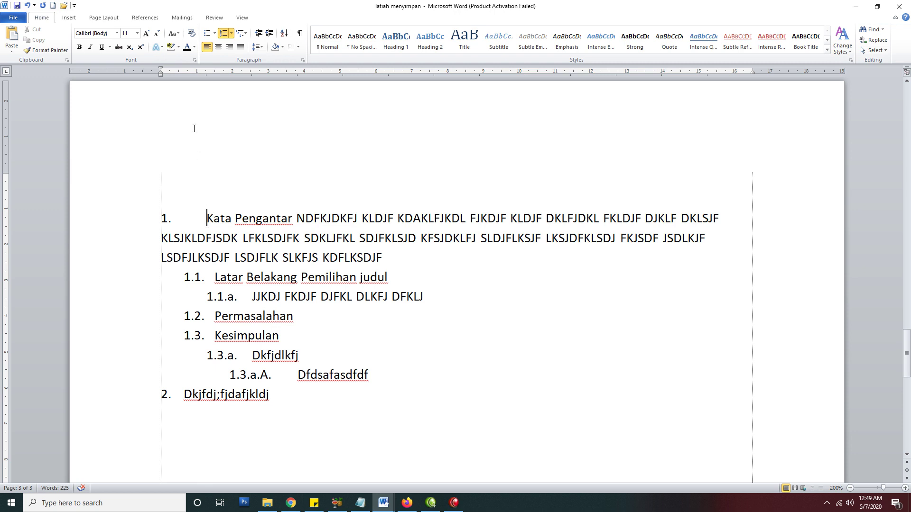
mouse_move(160, 71)
left_mouse_down()
mouse_move(186, 71)
mouse_move(178, 71)
left_mouse_up()
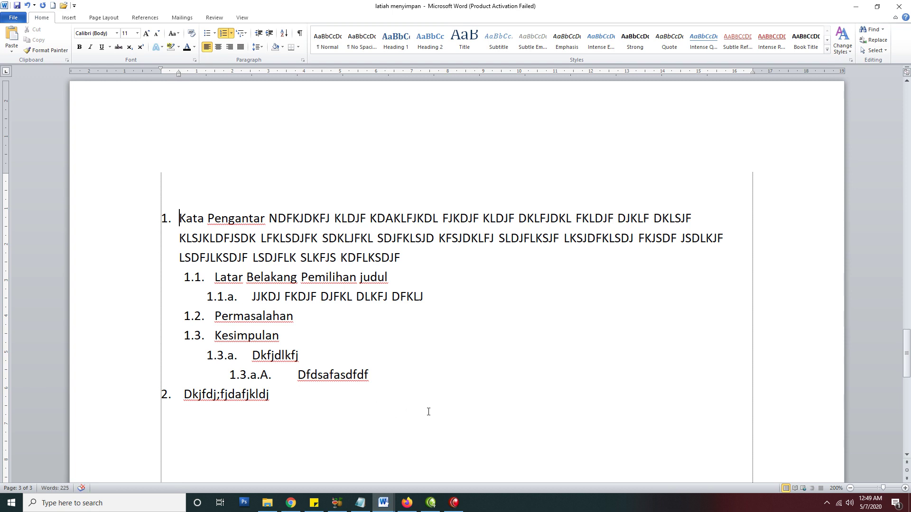
- Highlight the SPASI PARAGRAPH topic on the first page
scroll(428, 411, "up", 10)
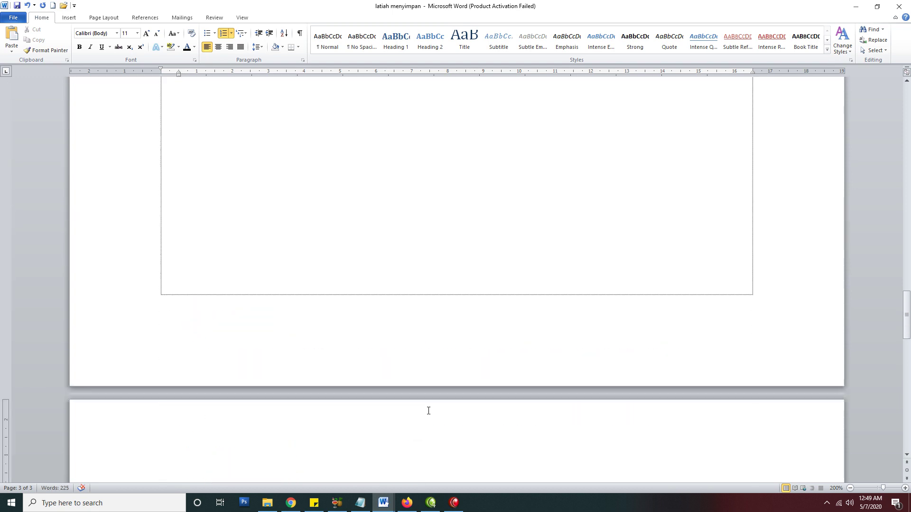
scroll(428, 409, "up", 20)
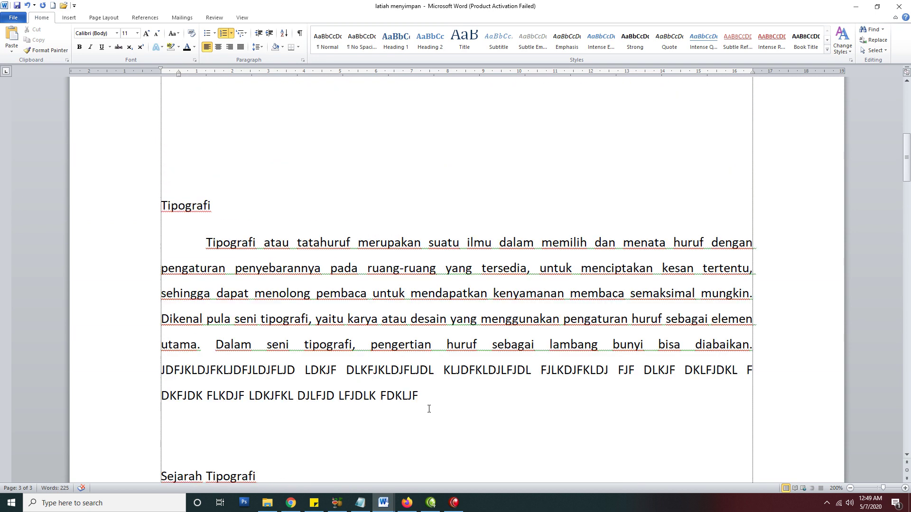
scroll(429, 409, "up", 2)
triple_click(387, 277)
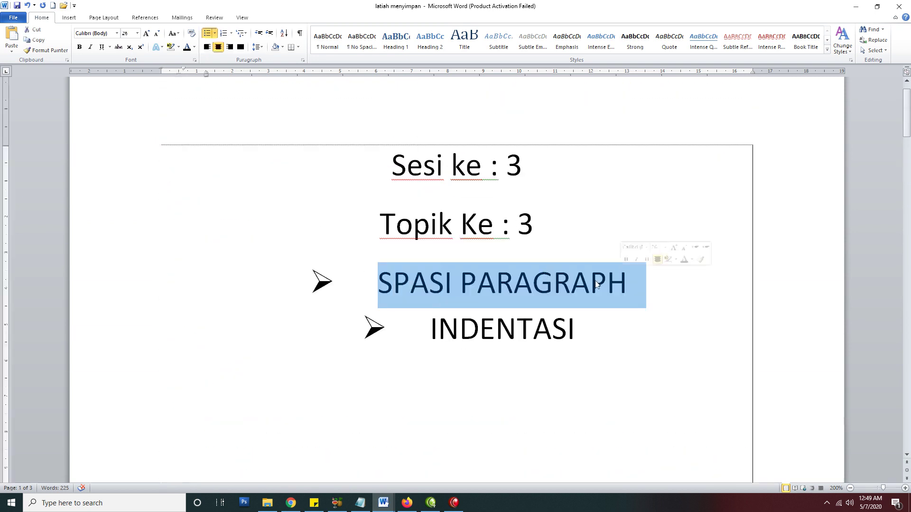
- Highlight successive lines of the Tipografi paragraph to examine the spacing between them
scroll(502, 443, "down", 10)
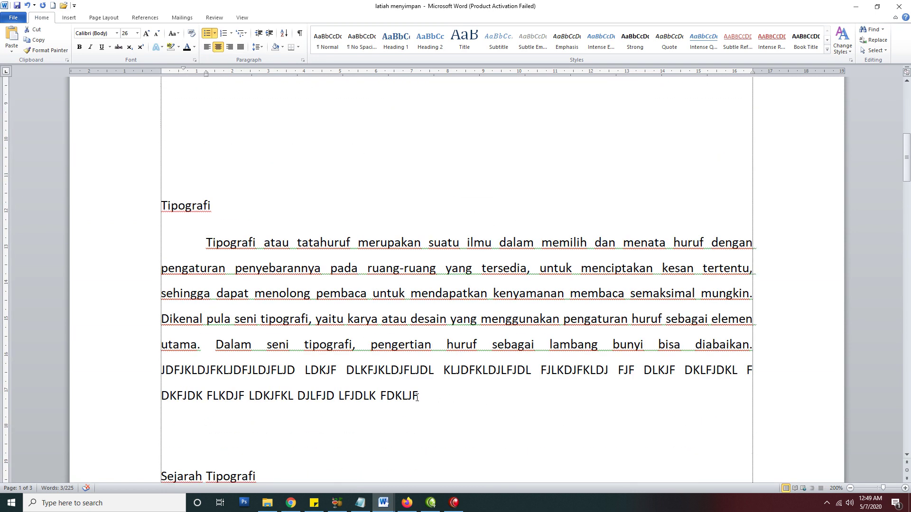
left_click(143, 250)
left_click(141, 267)
left_click(140, 293)
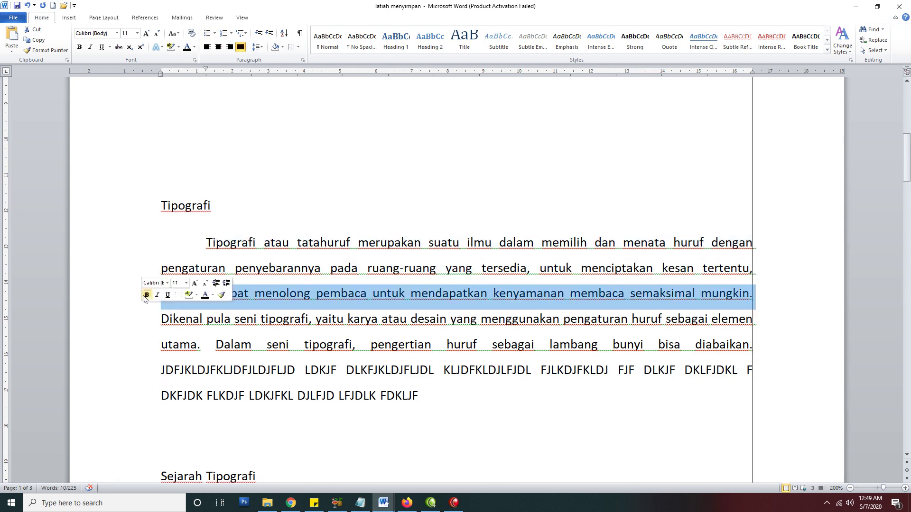
left_click(138, 249)
left_click(138, 276)
left_click(134, 304)
left_click(135, 334)
- Apply 1.5 line spacing to the Tipografi paragraph
left_click(133, 254)
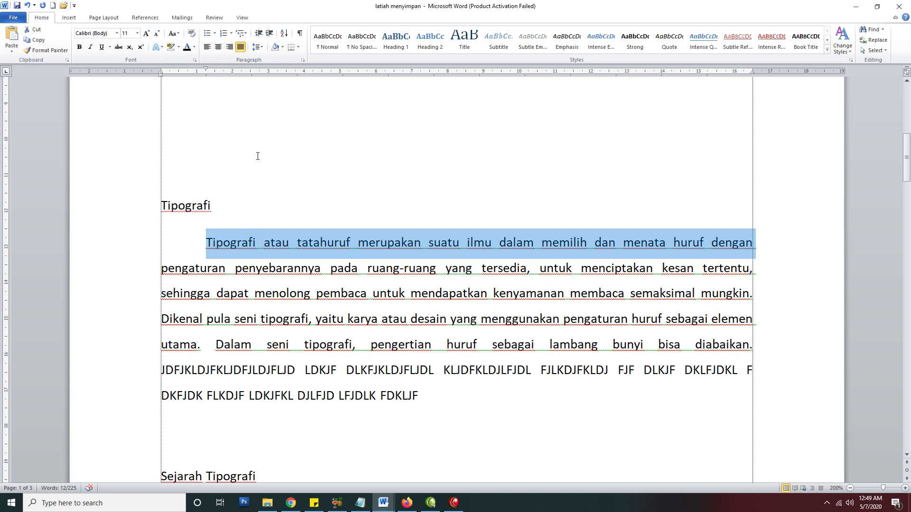
left_click(261, 47)
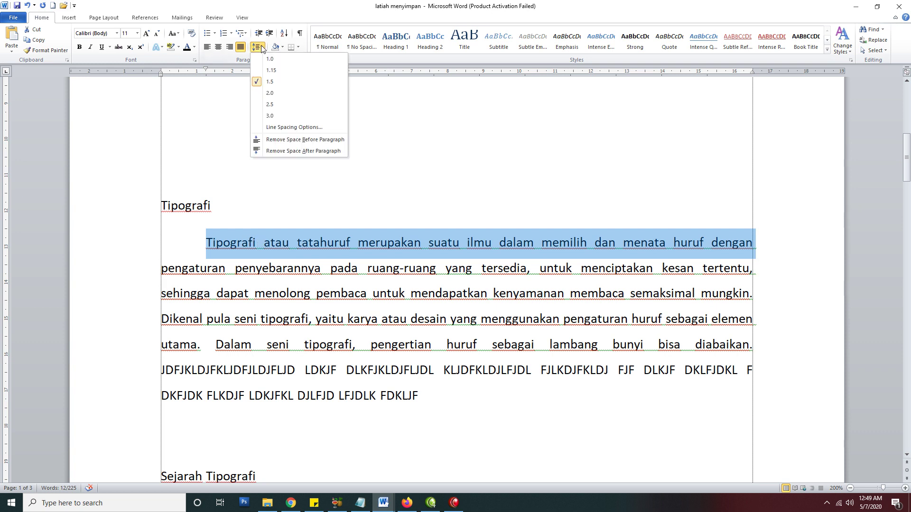
left_click(270, 82)
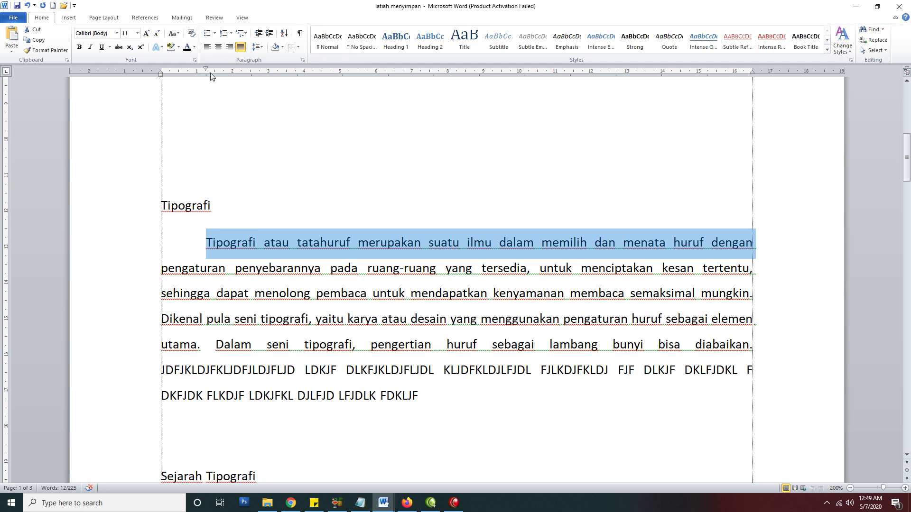
- Highlight the Tipografi paragraph's lines from the second to the sixth one by one to examine their left alignment
left_click(139, 279)
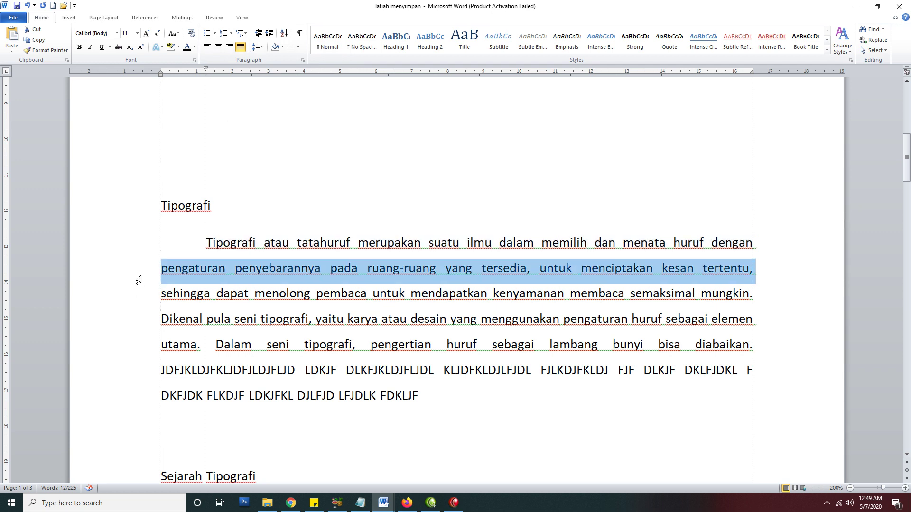
left_click(140, 302)
left_click(140, 327)
left_click(139, 345)
left_click(138, 378)
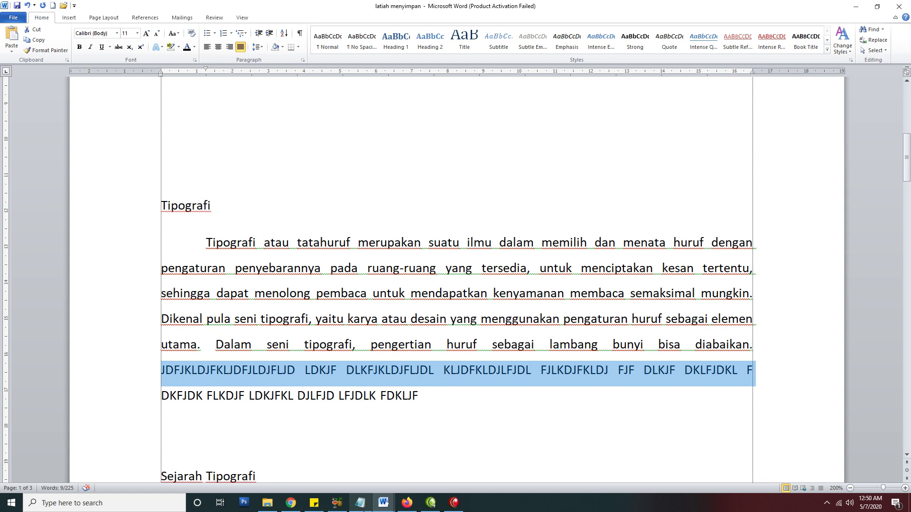
left_click(461, 425)
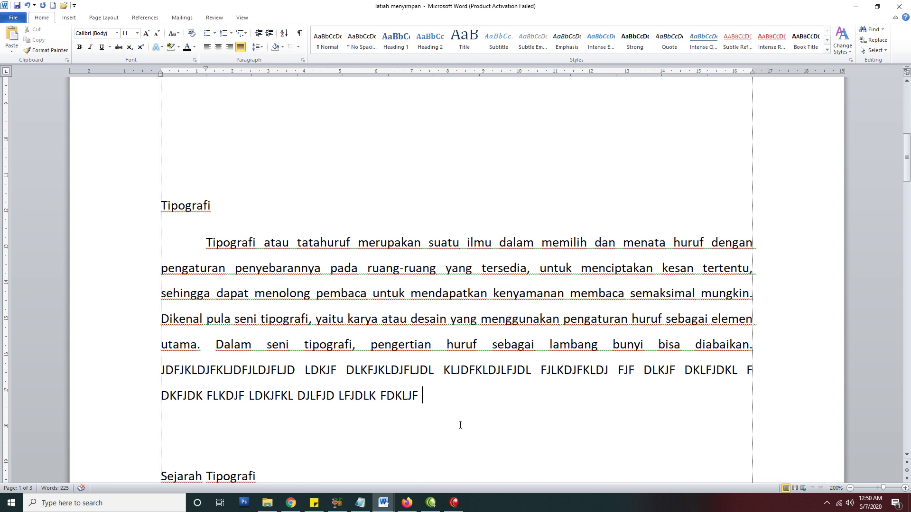
- Set the hanging indent of list item 1, Kata Pengantar, on the third page to 1 cm
scroll(460, 425, "down", 9)
scroll(460, 425, "down", 15)
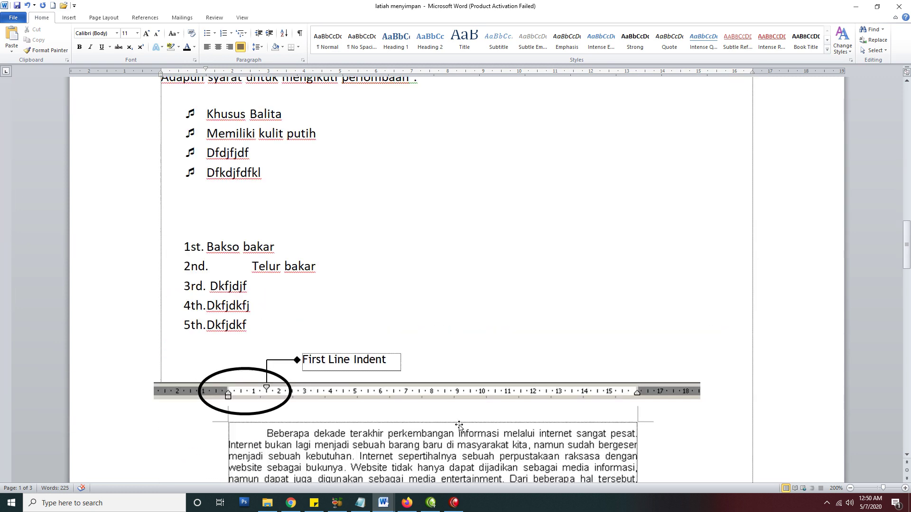
scroll(460, 425, "down", 6)
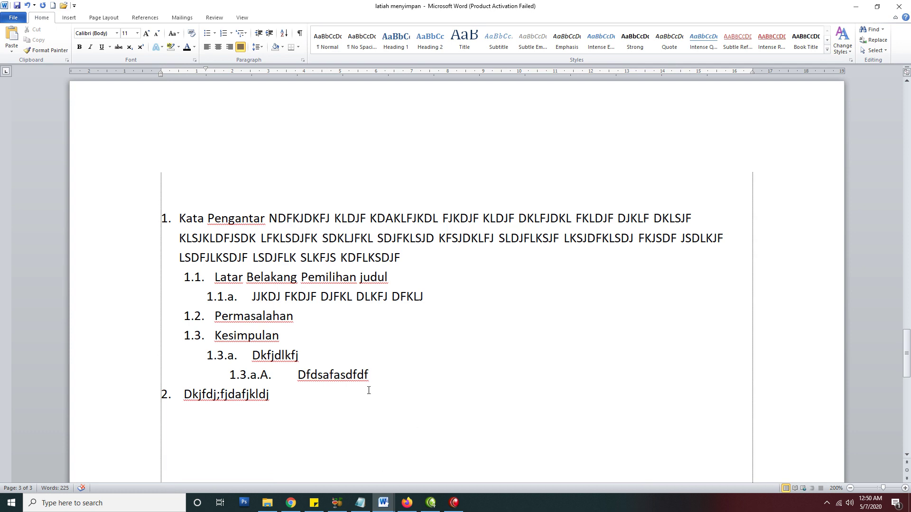
left_click(166, 218)
left_click(186, 218)
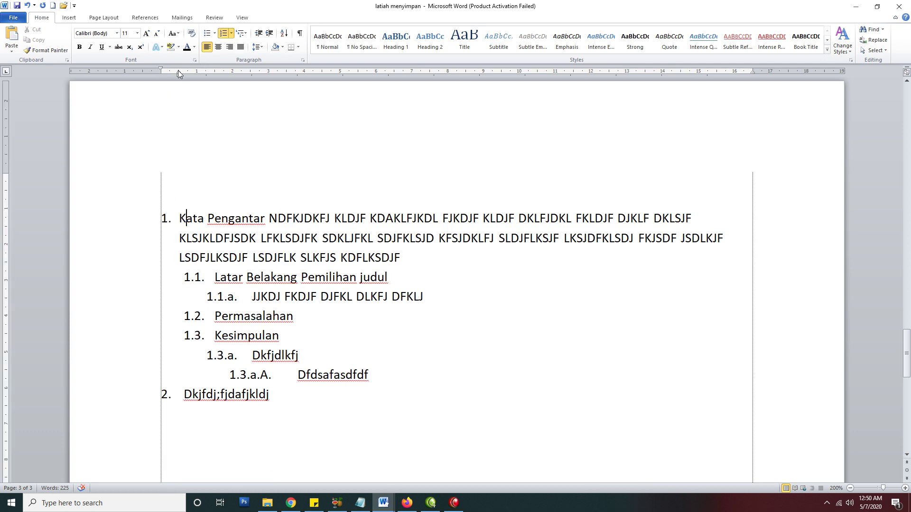
left_click(165, 221)
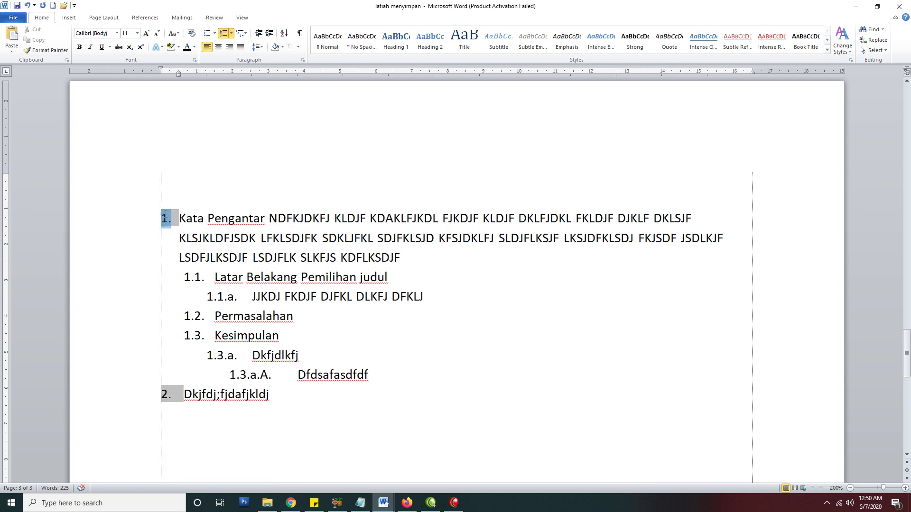
mouse_move(160, 68)
left_mouse_down()
mouse_move(141, 70)
mouse_move(160, 71)
left_mouse_up()
left_click(186, 218)
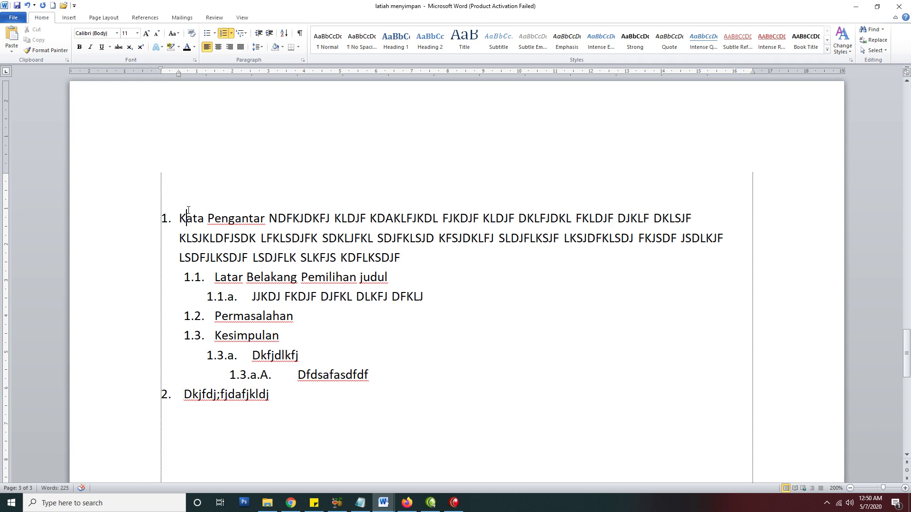
left_click_drag(179, 71, 195, 73)
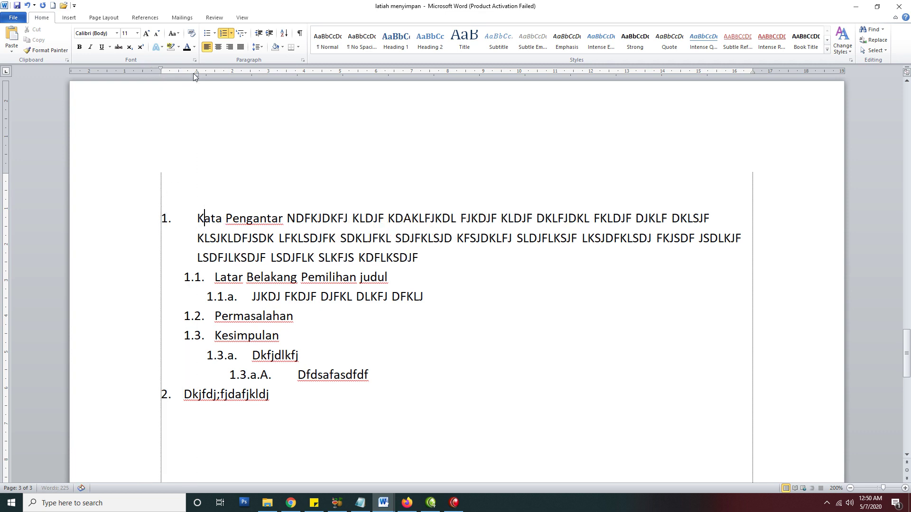